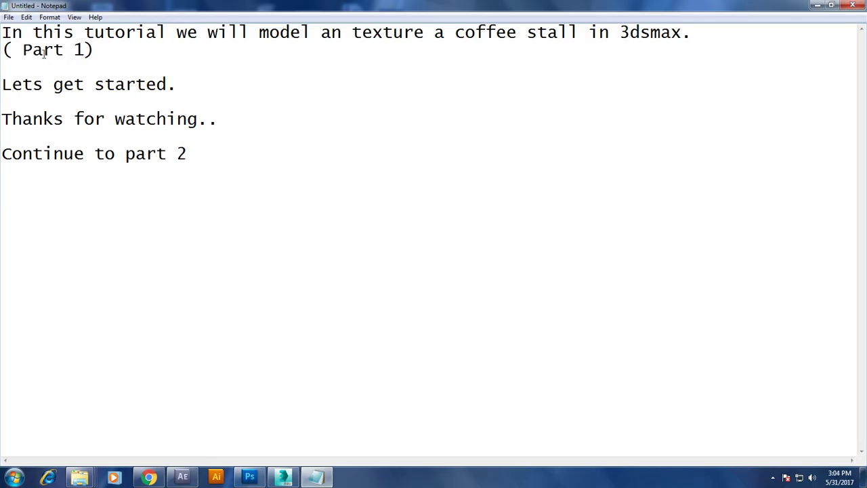
Change the note's title from '( Part 1)' to Part 2.
drag(88, 50, 75, 50)
text(2)
key(Return)
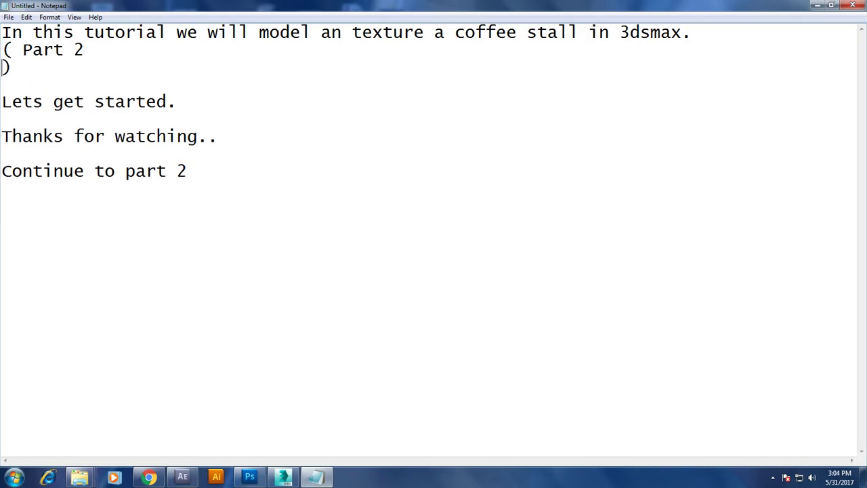
key(BackSpace)
Delete the note's last two lines, select all its text, and bring up 3ds Max.
mouse_move(239, 154)
mouse_down()
mouse_move(1, 132)
mouse_move(2, 118)
mouse_up()
key(BackSpace)
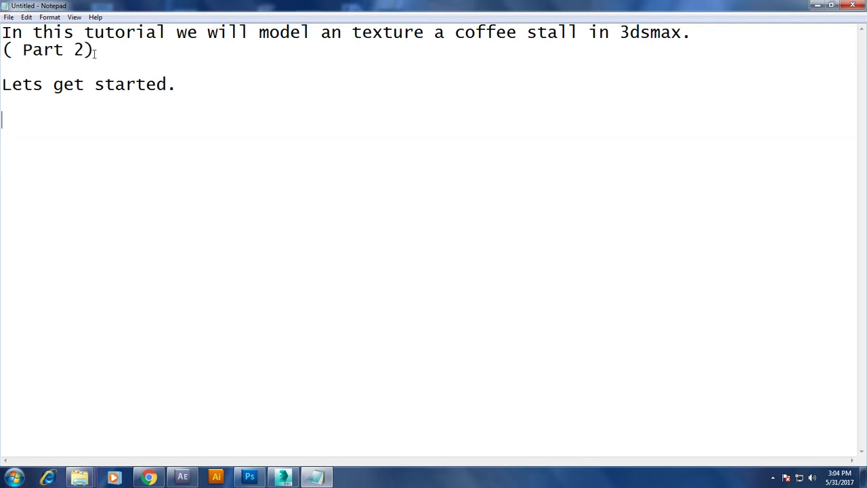
shift+click(4, 32)
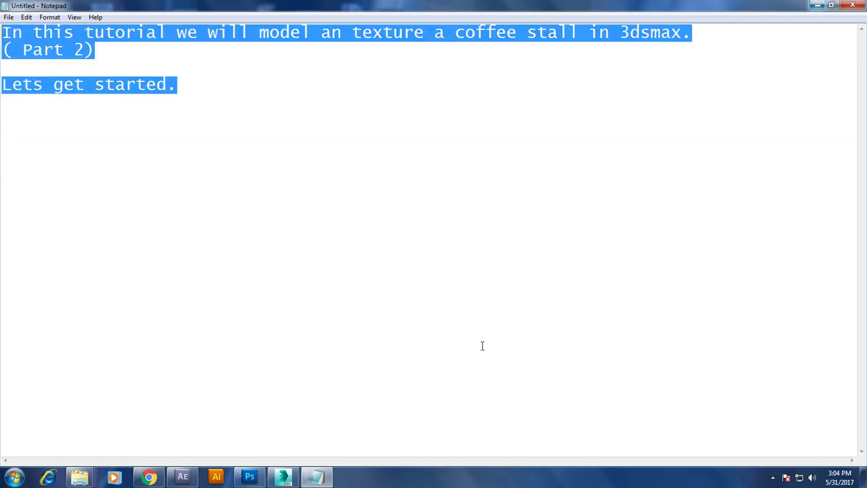
click(284, 477)
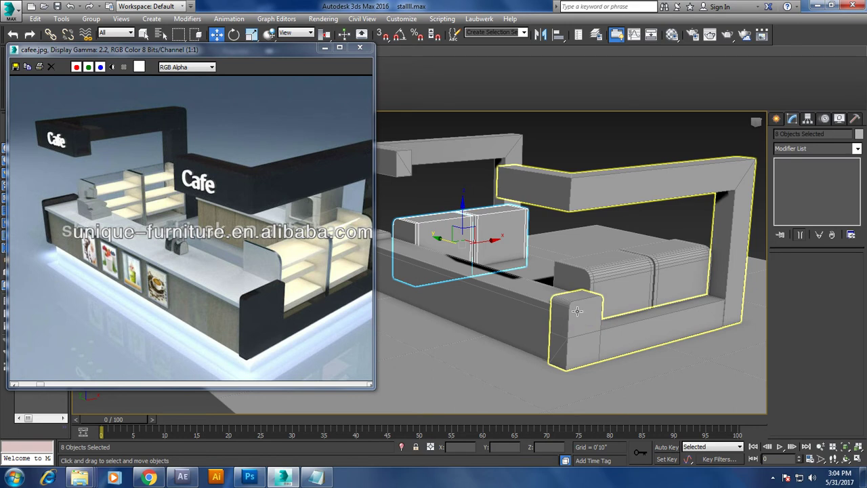
Shift-clone the front counter along X toward the back as Box019.
middle_drag(623, 306, 644, 323)
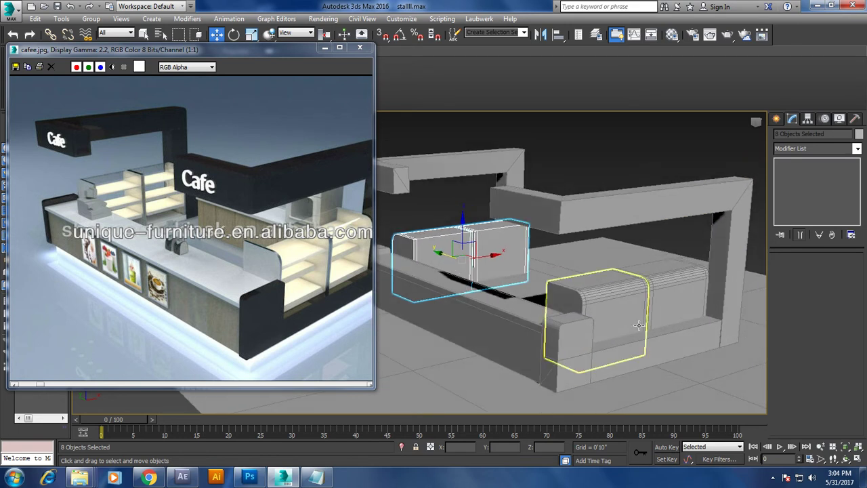
click(498, 325)
alt+middle_drag(498, 326, 491, 339)
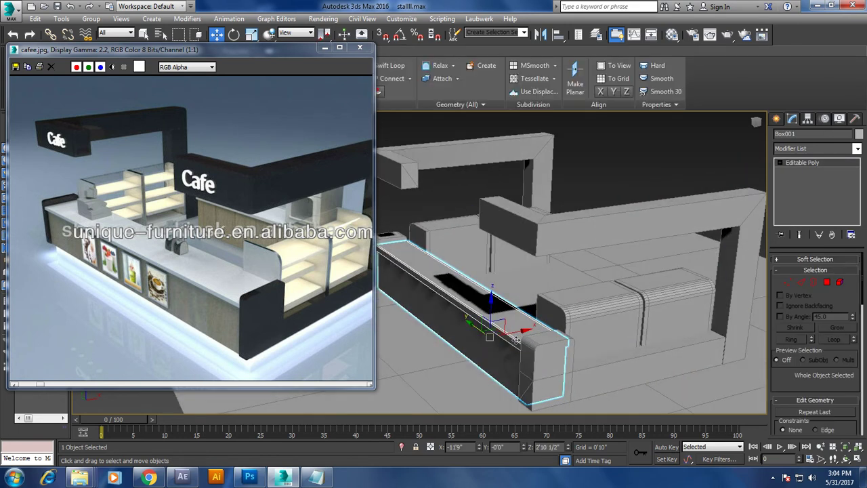
mouse_move(516, 339)
shift+mouse_down()
mouse_move(686, 303)
mouse_move(670, 305)
shift+mouse_up()
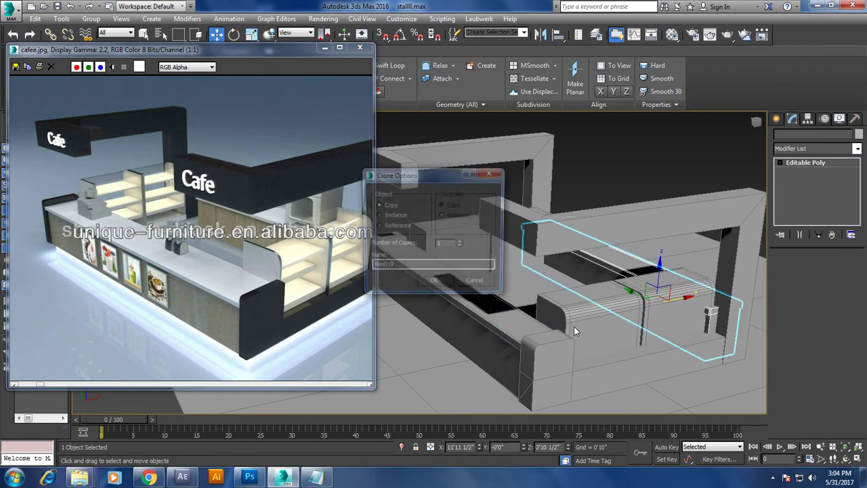
click(448, 286)
Shorten Box019 by sliding its end vertices inward along Y in Vertex mode.
alt+middle_drag(685, 302, 673, 304)
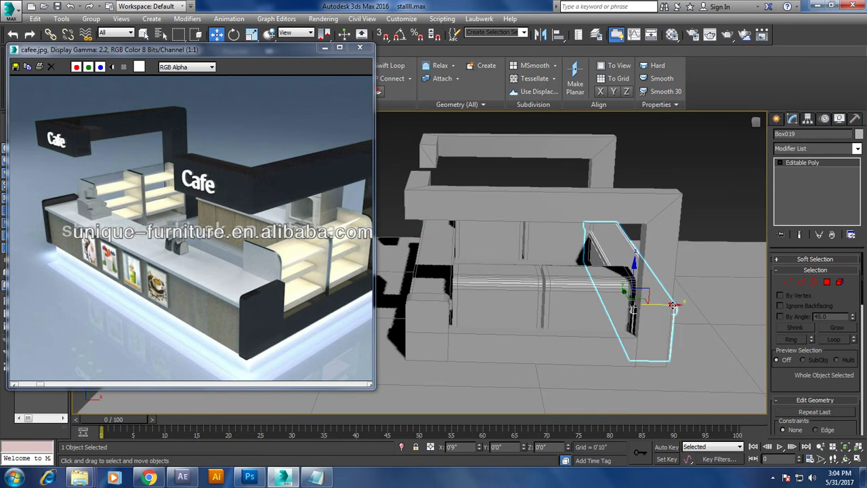
alt+middle_drag(548, 280, 548, 277)
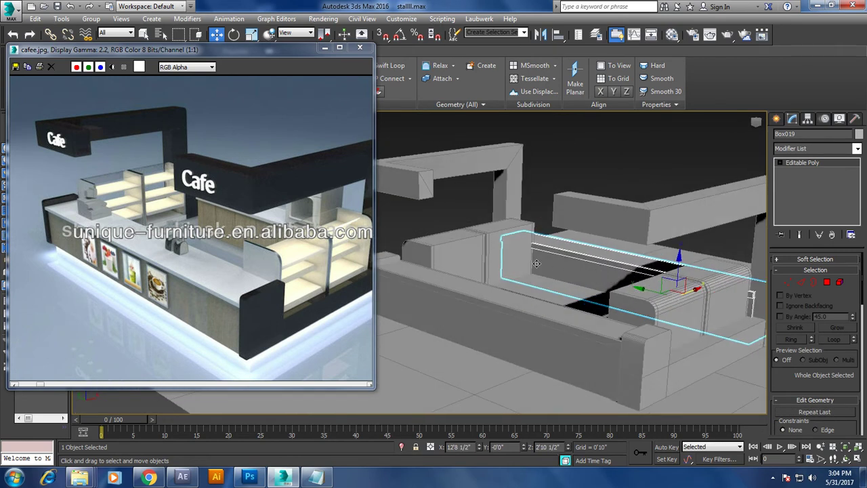
key(1)
key(F3)
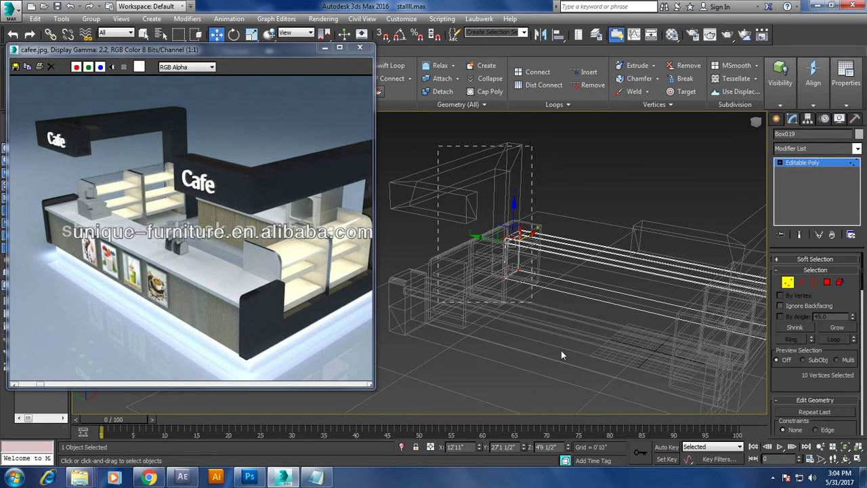
key(F3)
drag(487, 236, 591, 271)
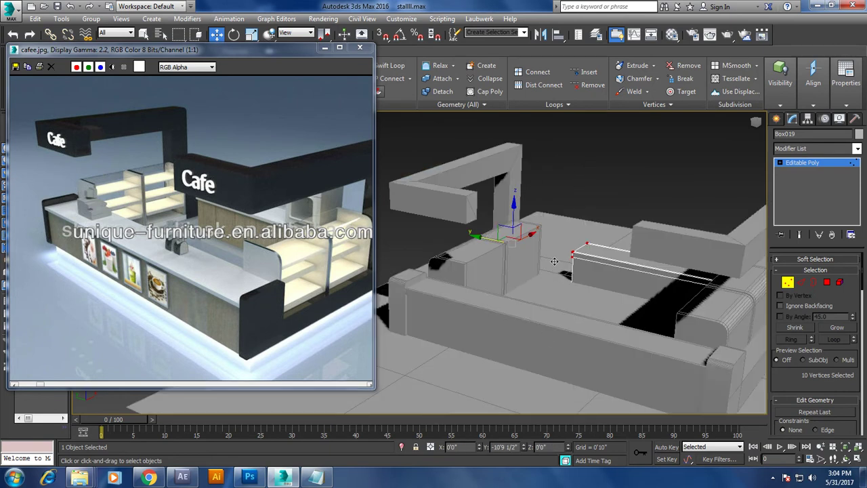
alt+middle_drag(590, 271, 669, 316)
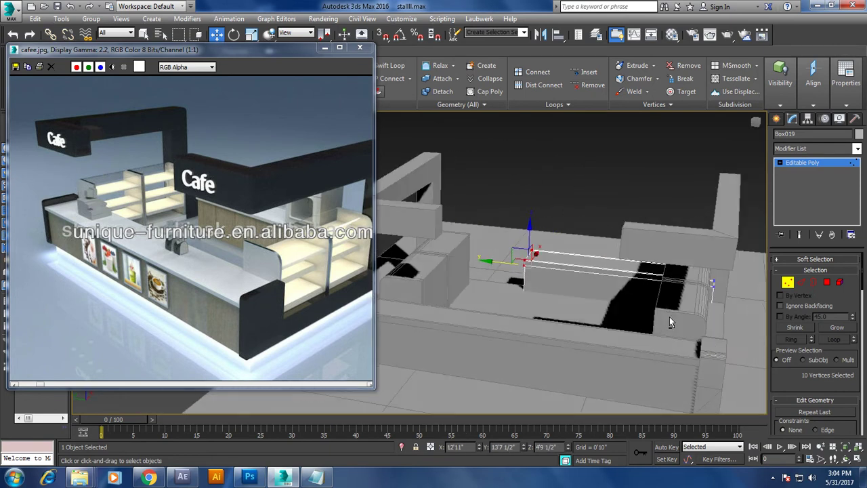
click(812, 167)
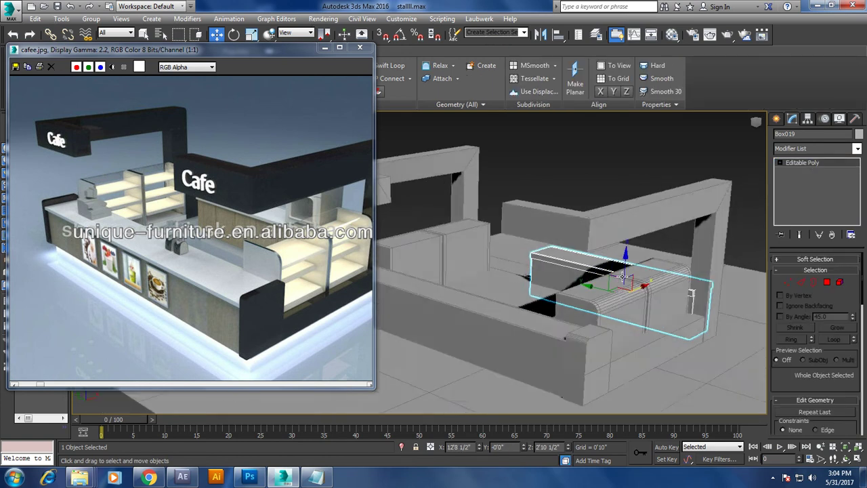
Orbit and zoom around the shortened back counter Box019.
alt+middle_drag(569, 271, 587, 280)
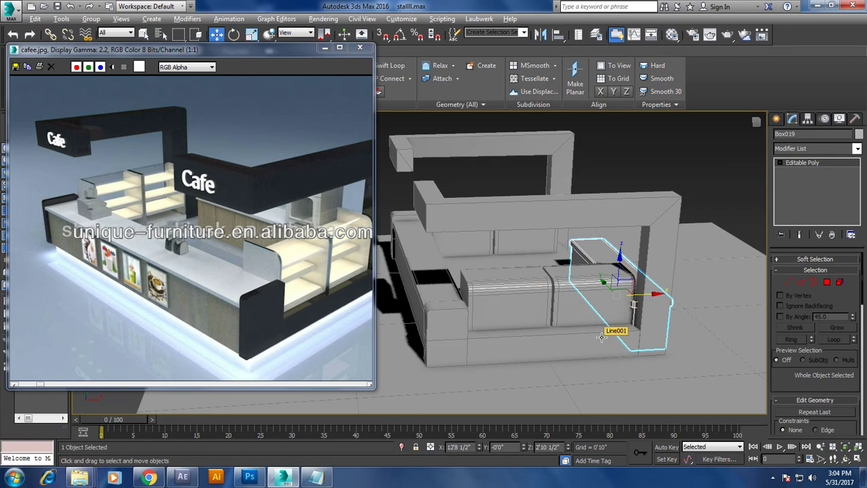
key(alt)
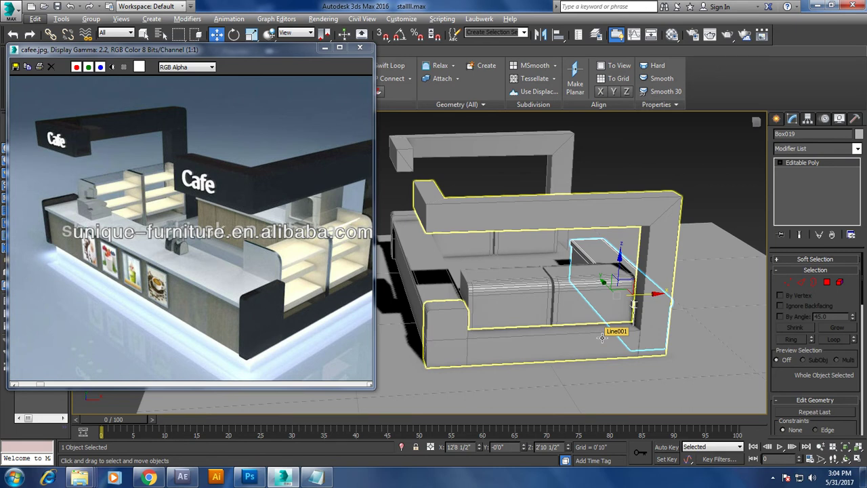
mouse_move(602, 337)
alt+middle_down()
mouse_move(485, 310)
mouse_move(610, 306)
mouse_move(614, 248)
alt+middle_up()
scroll(617, 305, up, 3)
scroll(620, 305, up, 2)
scroll(621, 304, down, 3)
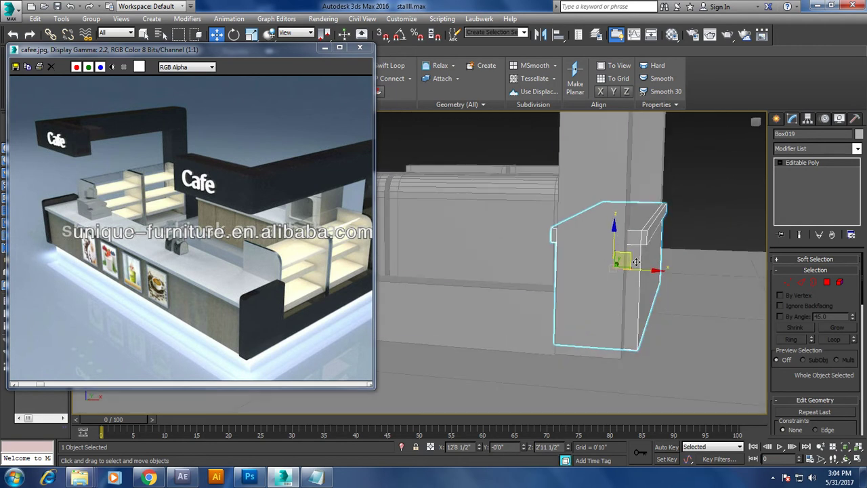
Nudge Box019 about 0'2" along X, then zoom and pan to check its fit.
drag(644, 269, 649, 270)
mouse_move(649, 271)
alt+middle_down()
mouse_move(716, 303)
mouse_move(678, 291)
alt+middle_up()
scroll(678, 284, up, 2)
scroll(716, 296, up, 2)
scroll(715, 295, down, 3)
scroll(677, 291, up, 2)
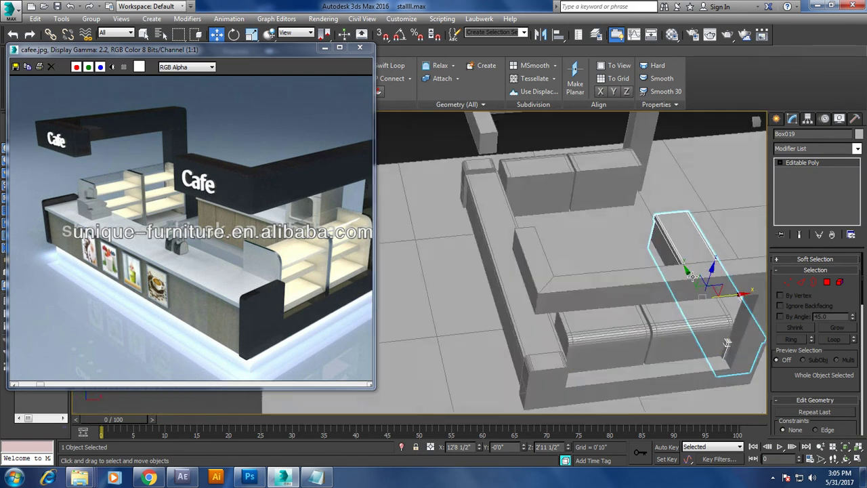
scroll(592, 286, up, 3)
scroll(630, 290, up, 2)
scroll(630, 290, down, 2)
scroll(630, 290, down, 3)
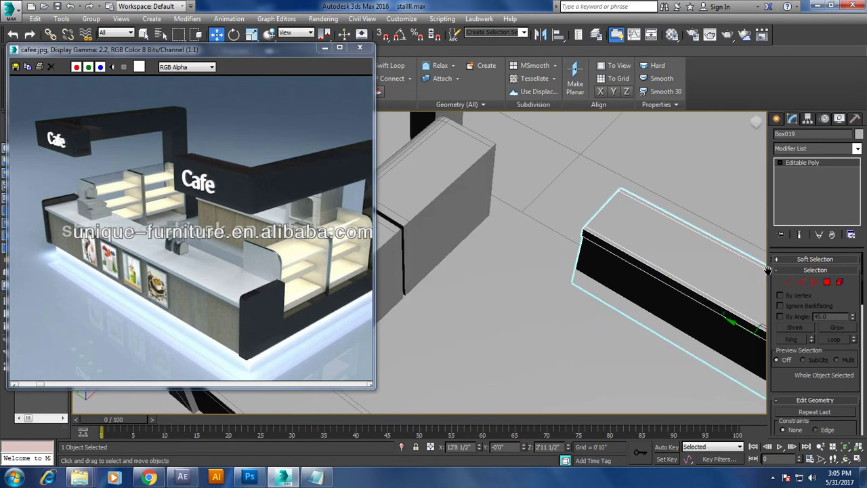
scroll(515, 284, up, 3)
mouse_move(515, 285)
middle_down()
mouse_move(472, 272)
mouse_move(590, 256)
middle_up()
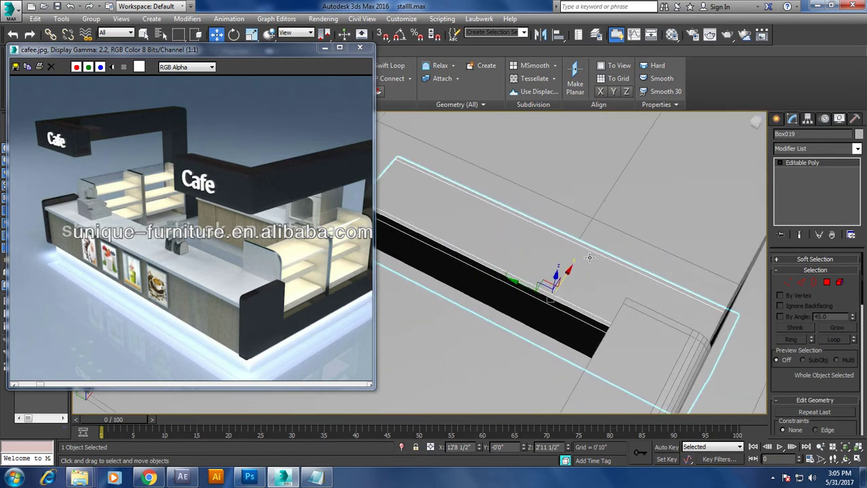
Draw a small new box, Box020, on the back counter.
click(776, 119)
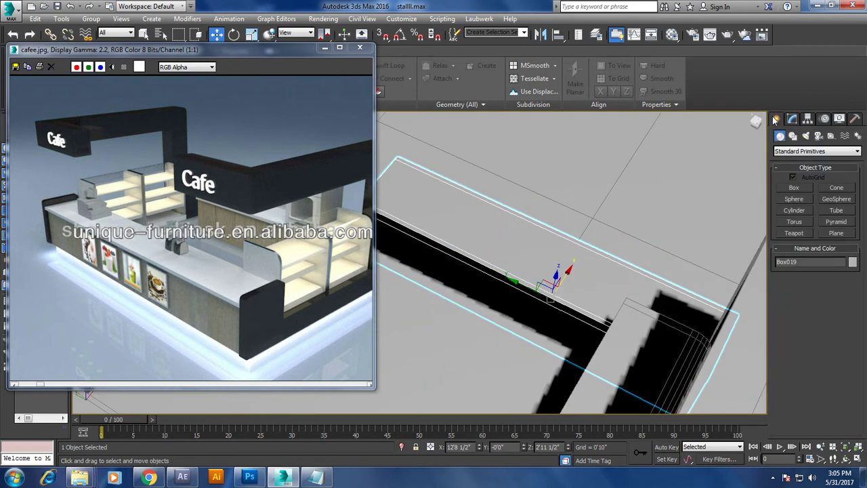
click(798, 187)
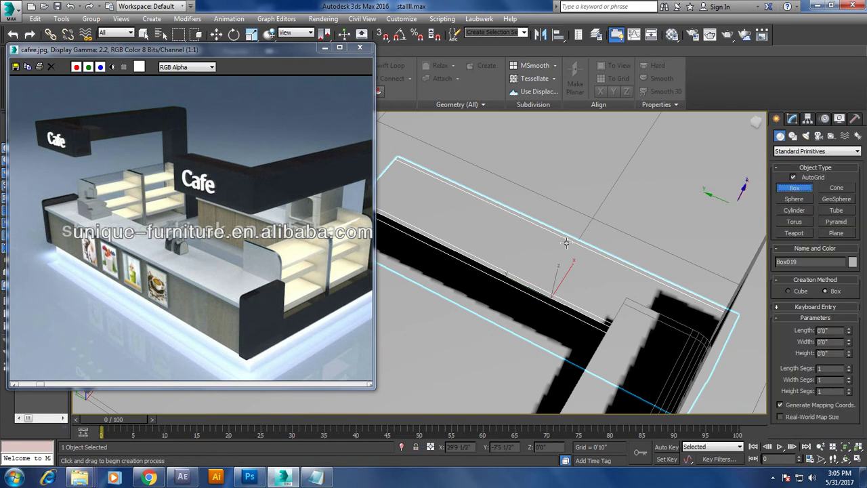
drag(544, 242, 577, 293)
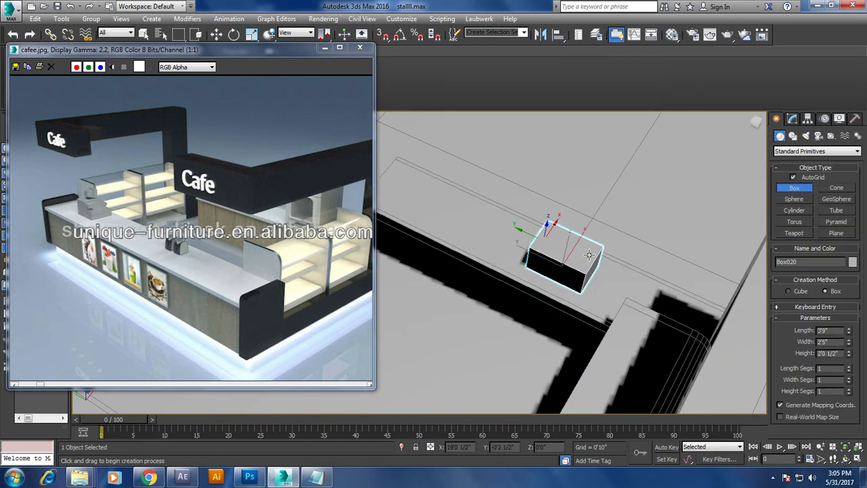
alt+middle_drag(595, 202, 686, 197)
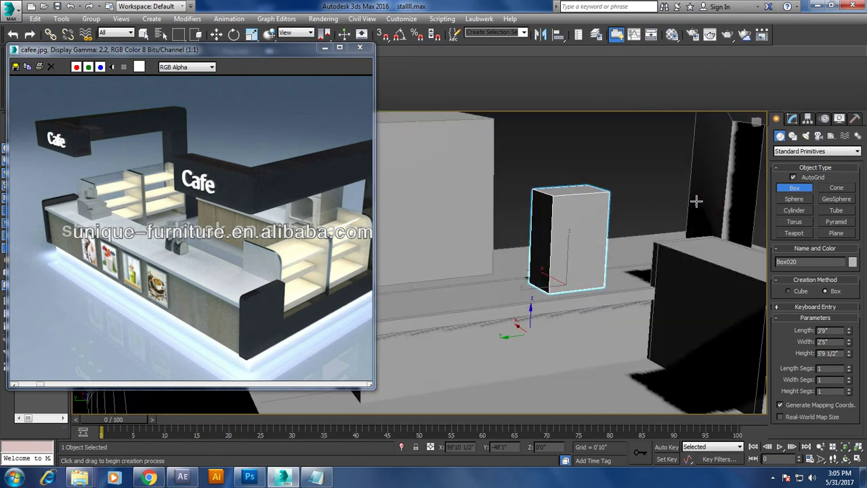
Scale Box020 wider.
key(w)
scroll(640, 278, up, 3)
scroll(641, 277, up, 3)
scroll(641, 277, down, 5)
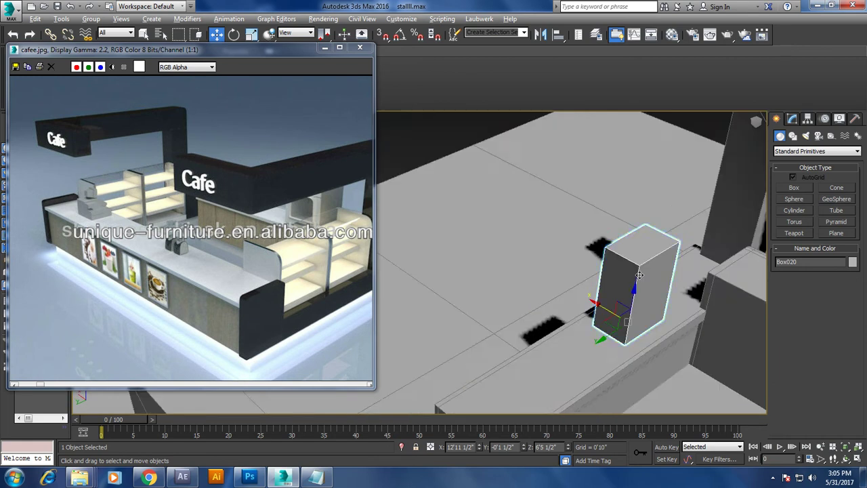
alt+middle_drag(640, 277, 661, 283)
key(r)
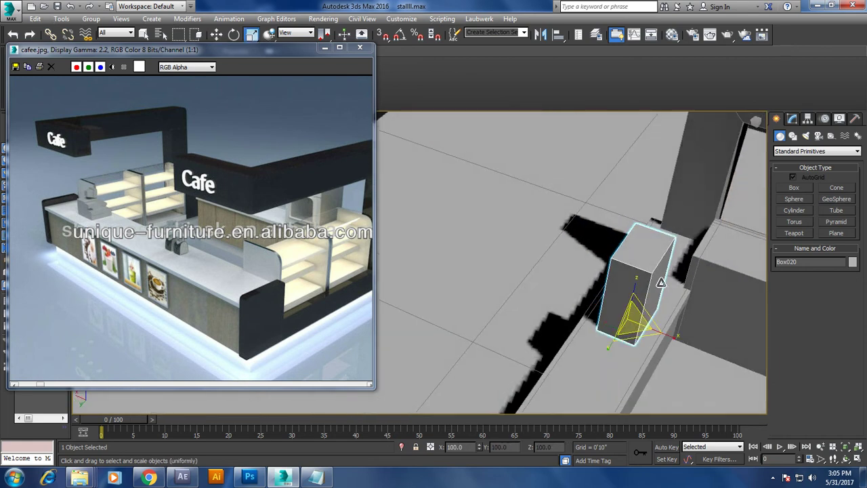
drag(633, 319, 674, 329)
key(w)
alt+middle_drag(651, 329, 635, 258)
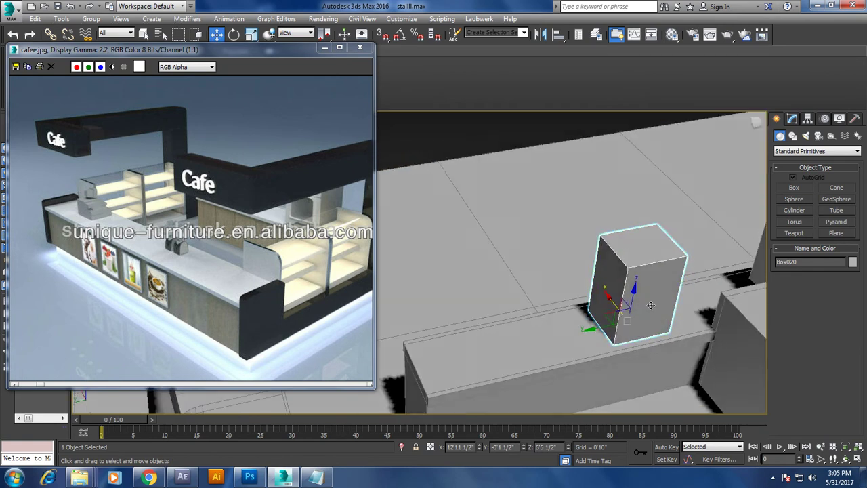
Convert Box020 to Editable Poly and zoom in close on it.
right_click(636, 256)
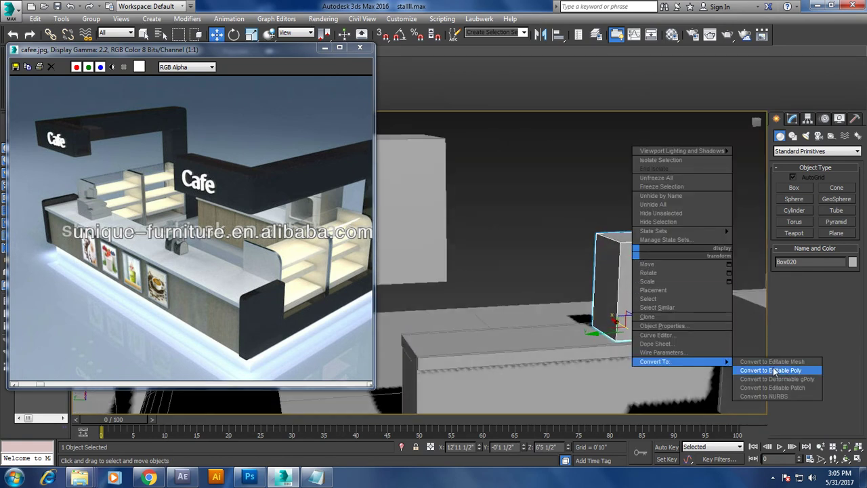
mouse_move(655, 361)
click(752, 374)
scroll(723, 346, up, 5)
alt+middle_drag(668, 331, 639, 265)
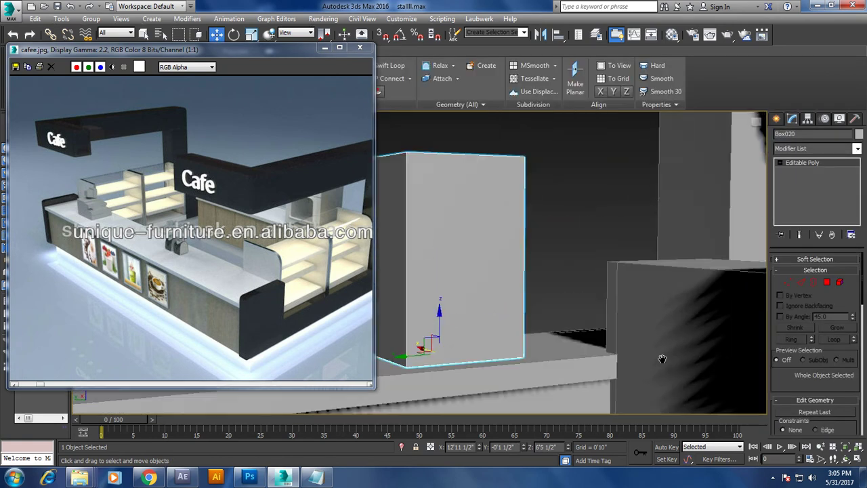
Add one horizontal and three vertical Swift Loop edge loops across Box020.
click(392, 65)
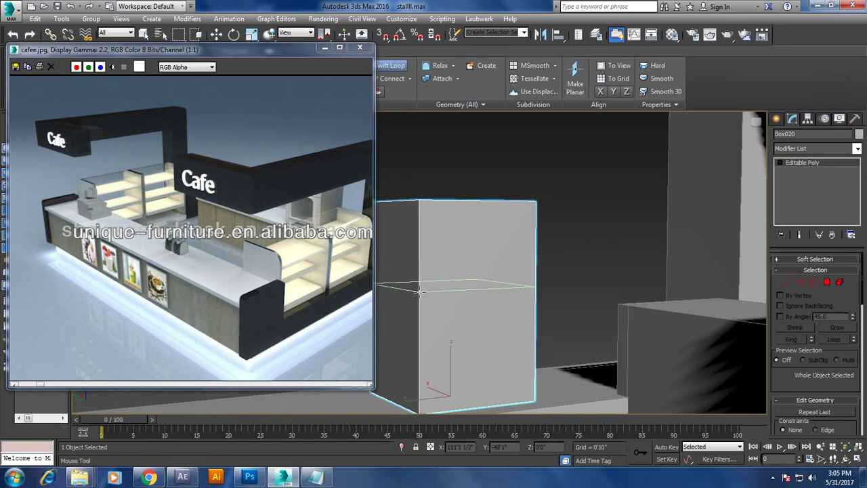
click(422, 285)
key(f)
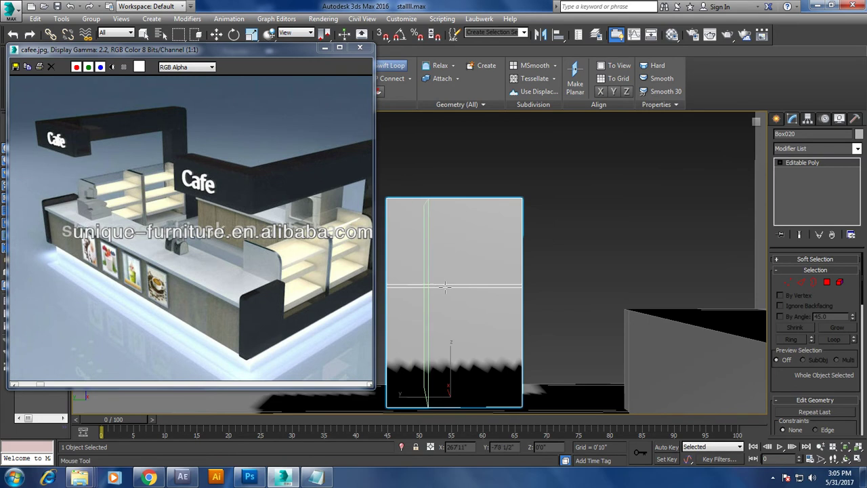
click(415, 285)
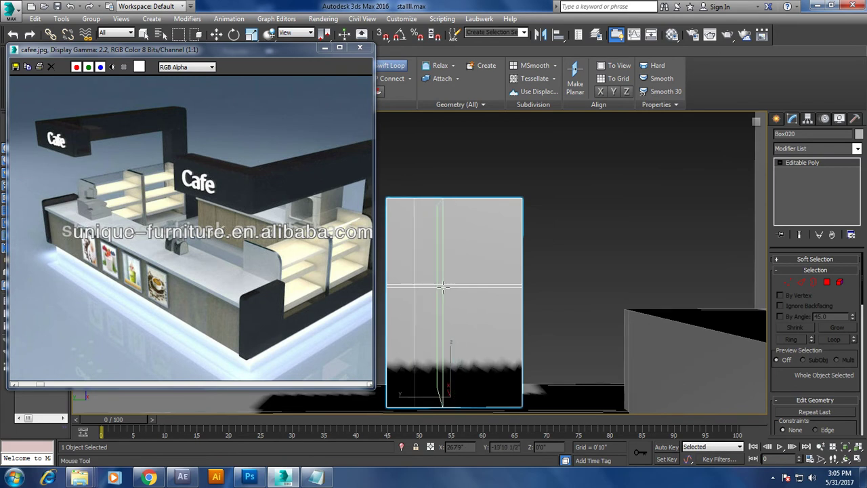
click(474, 285)
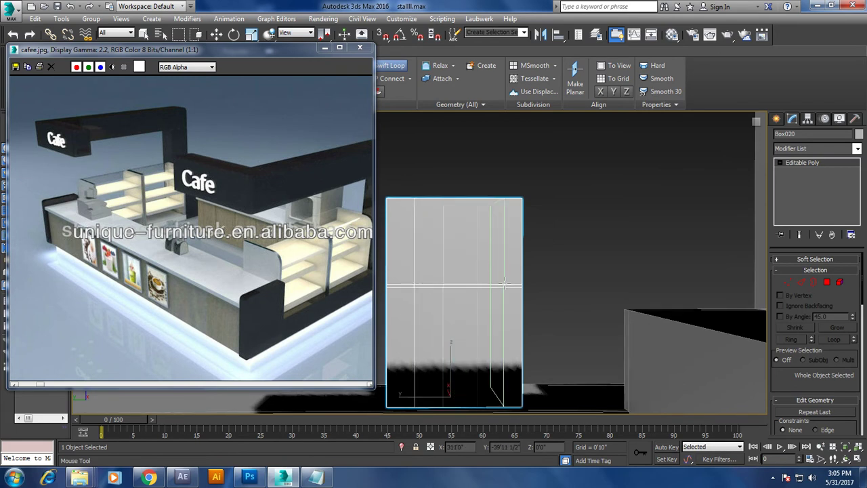
click(505, 283)
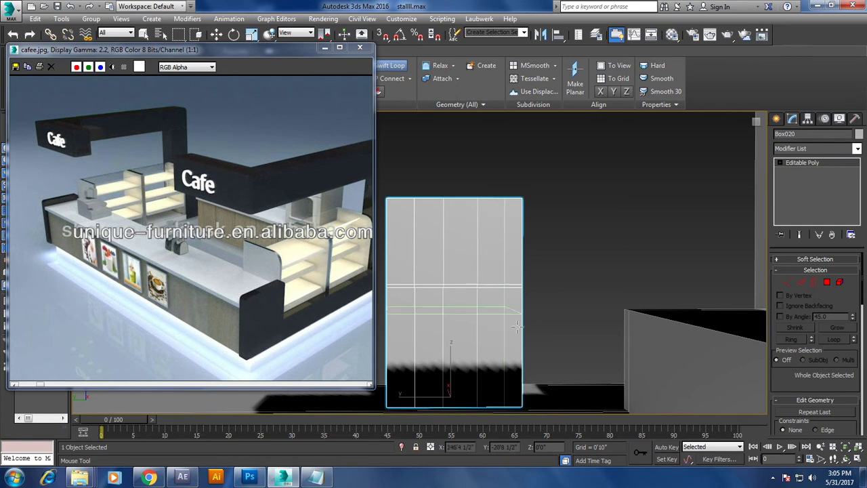
right_click(508, 403)
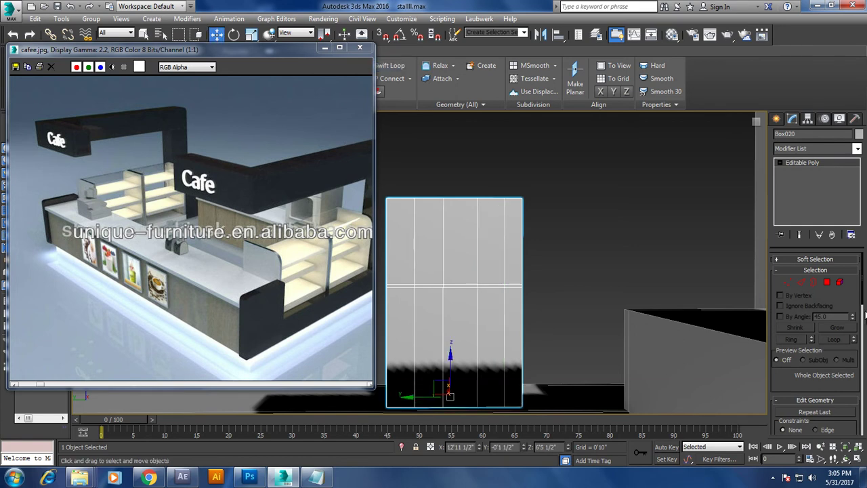
Enter Vertex mode and zoom in on an enlarged wireframe side view of the box.
click(787, 282)
key(alt+w)
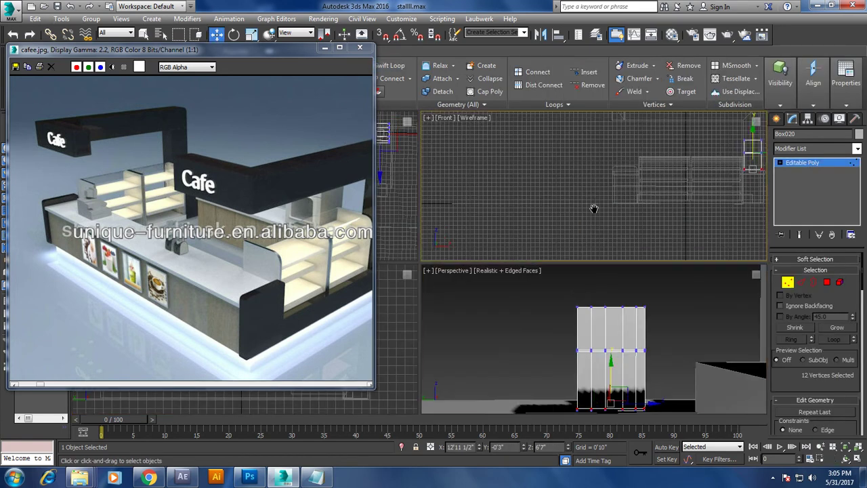
key(alt+w)
key(alt+w)
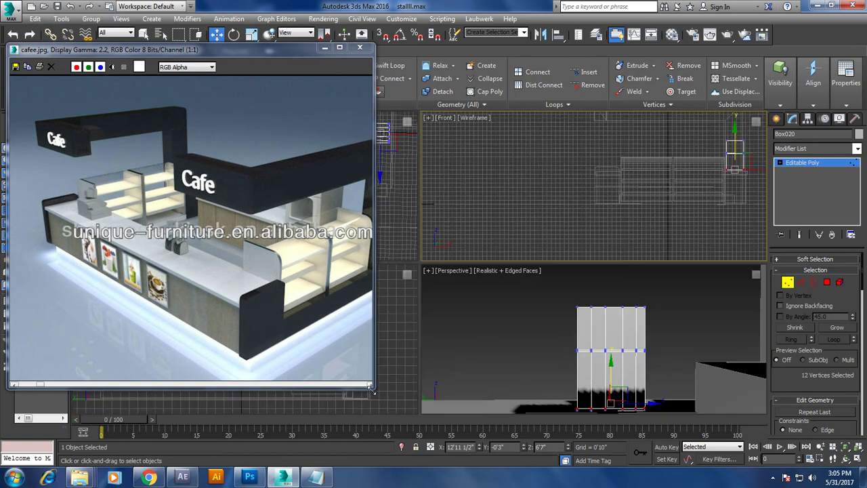
right_click(409, 359)
key(alt+w)
scroll(478, 328, up, 2)
middle_drag(478, 328, 568, 365)
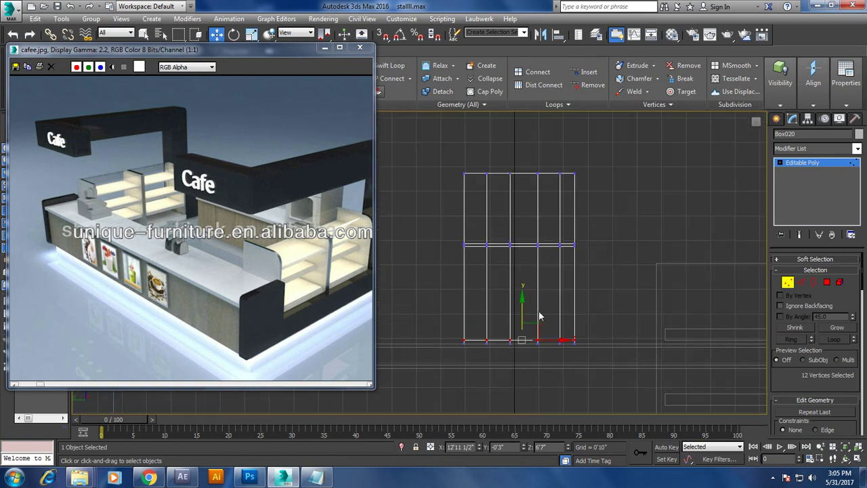
Lift the middle-row vertices into a gentle arch, then select the lower front polygons beneath it.
drag(570, 269, 570, 268)
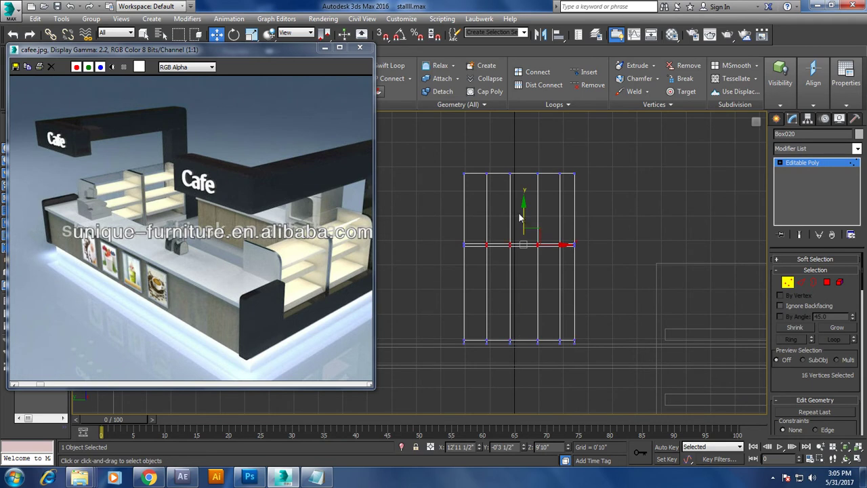
drag(526, 211, 502, 223)
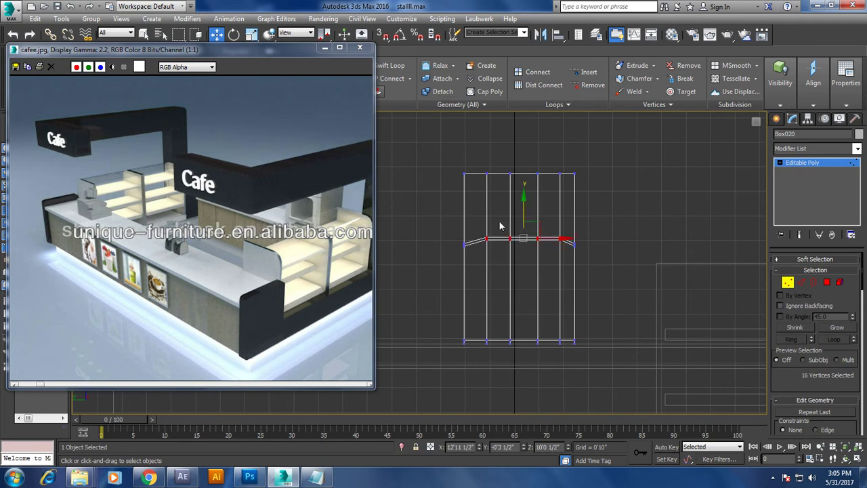
drag(580, 282, 687, 352)
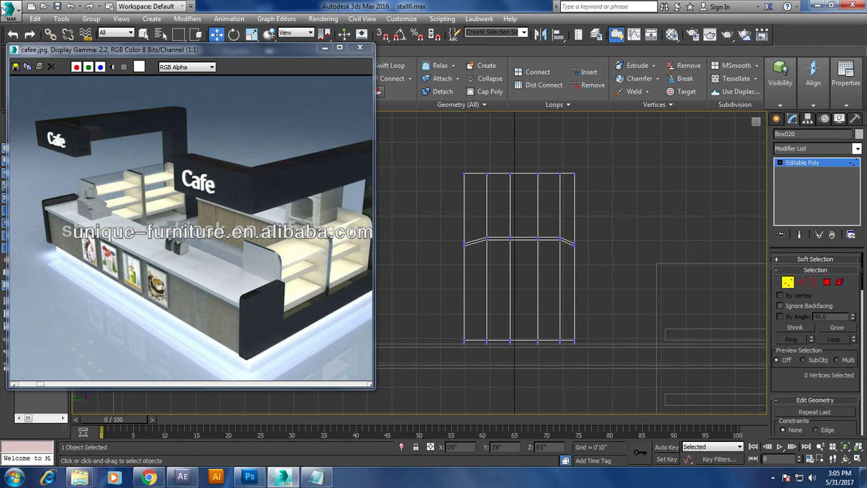
click(5, 10)
click(60, 113)
drag(507, 230, 551, 250)
drag(526, 212, 520, 207)
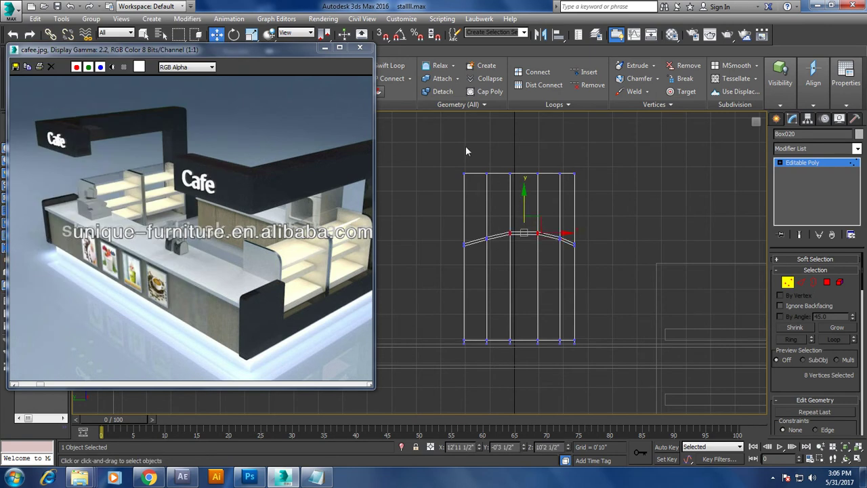
drag(471, 159, 566, 384)
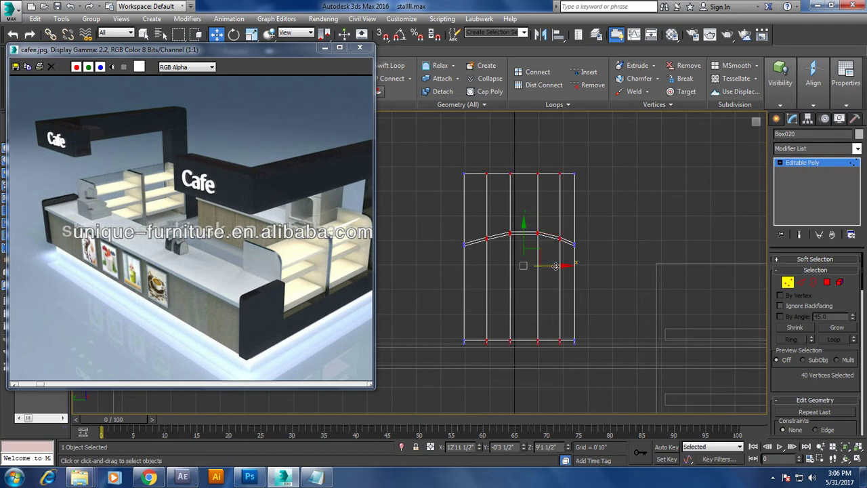
drag(556, 265, 553, 265)
click(625, 274)
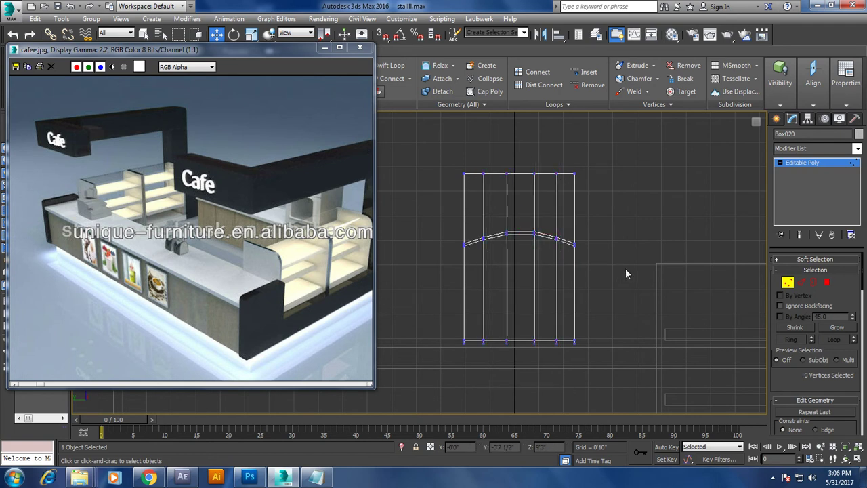
click(833, 284)
click(470, 277)
Select the lower front polygons under the arch and inset them by 0'3 1/2".
ctrl+click(529, 274)
ctrl+click(555, 288)
key(alt+w)
alt+middle_drag(553, 318, 749, 266)
click(852, 308)
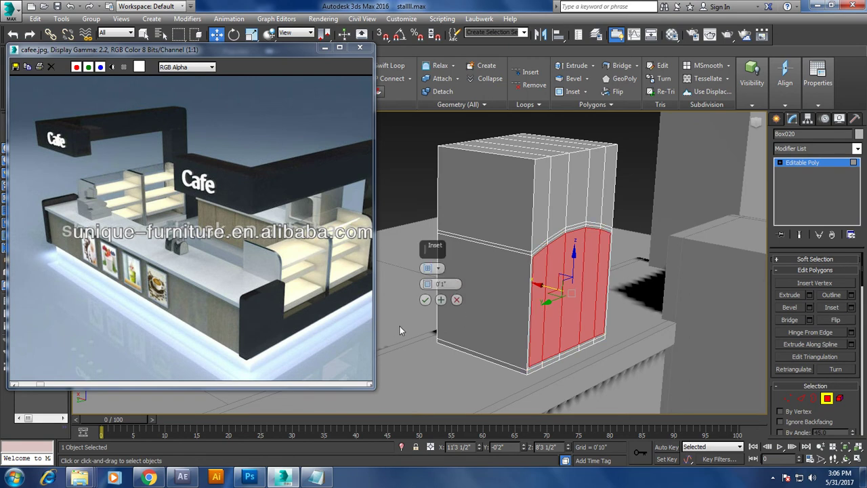
drag(428, 284, 428, 275)
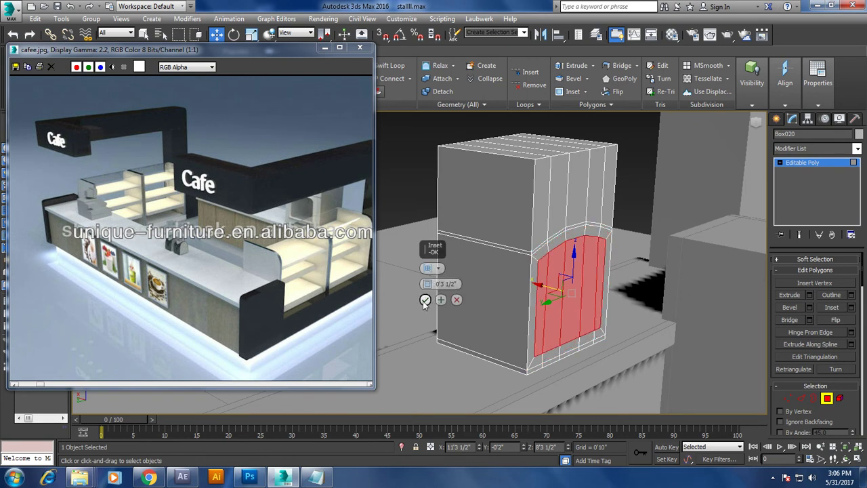
click(425, 300)
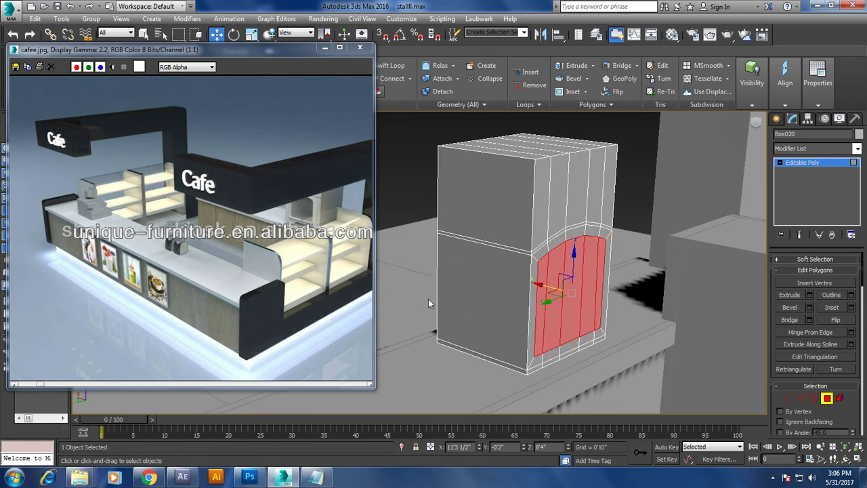
Extrude the inset front panels by -0'11" into Box020.
click(810, 295)
drag(433, 290, 440, 326)
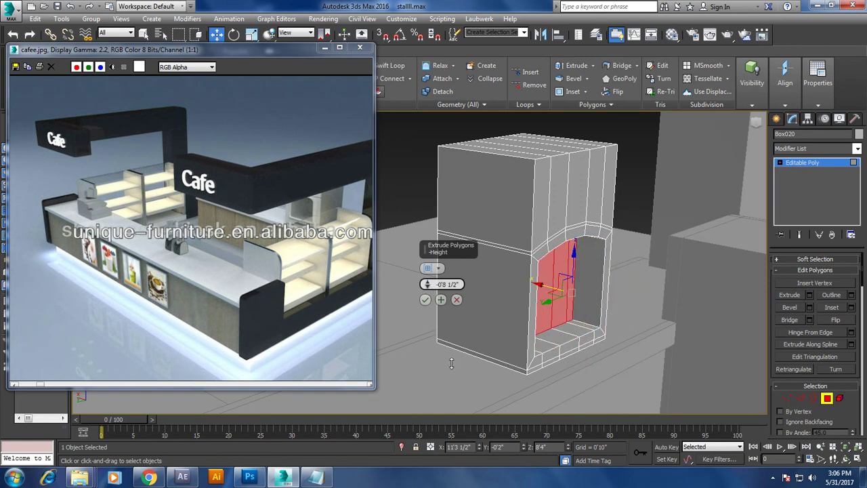
drag(431, 287, 434, 306)
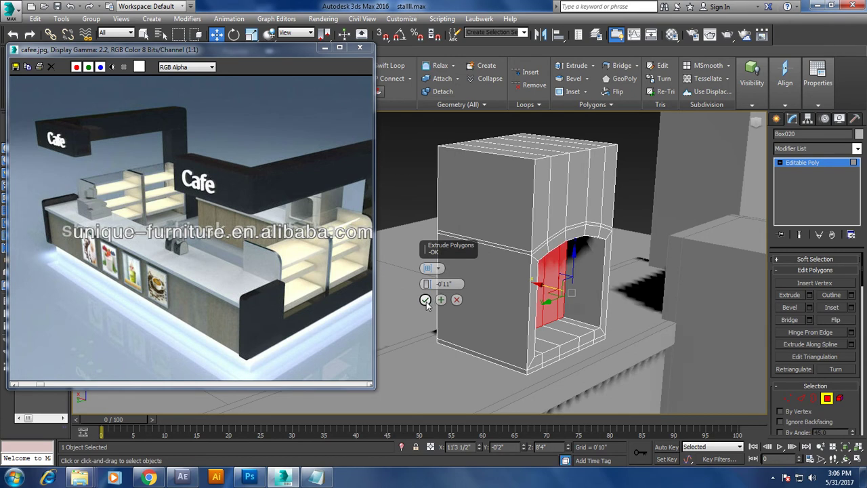
click(425, 299)
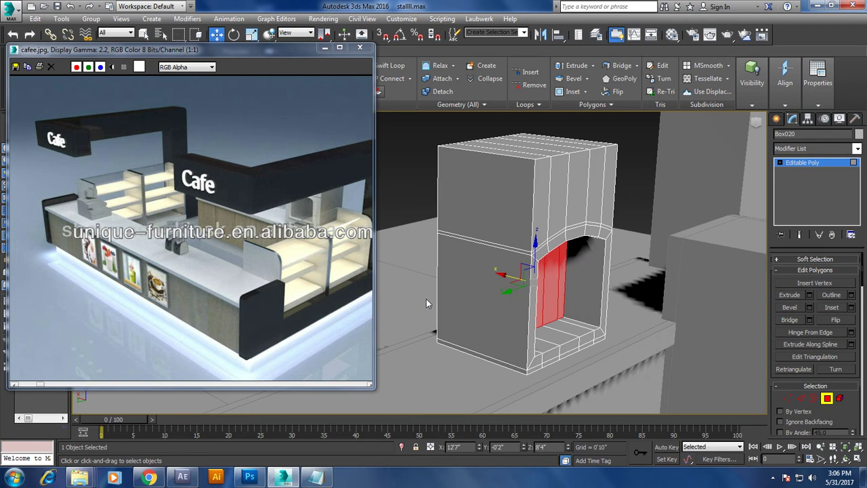
Inspect the recessed arched niche from another angle and exit Polygon mode.
alt+middle_drag(537, 264, 420, 266)
scroll(420, 265, down, 3)
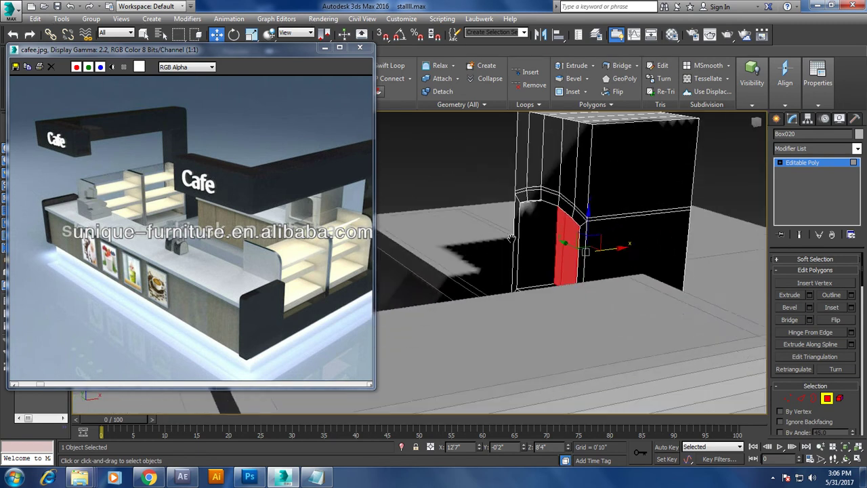
scroll(515, 265, down, 5)
scroll(615, 263, down, 3)
scroll(683, 275, up, 5)
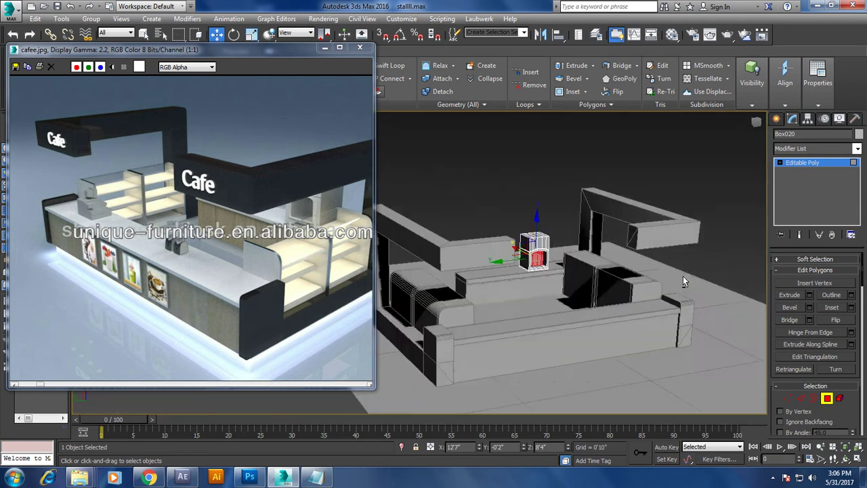
scroll(683, 275, up, 3)
scroll(683, 276, up, 3)
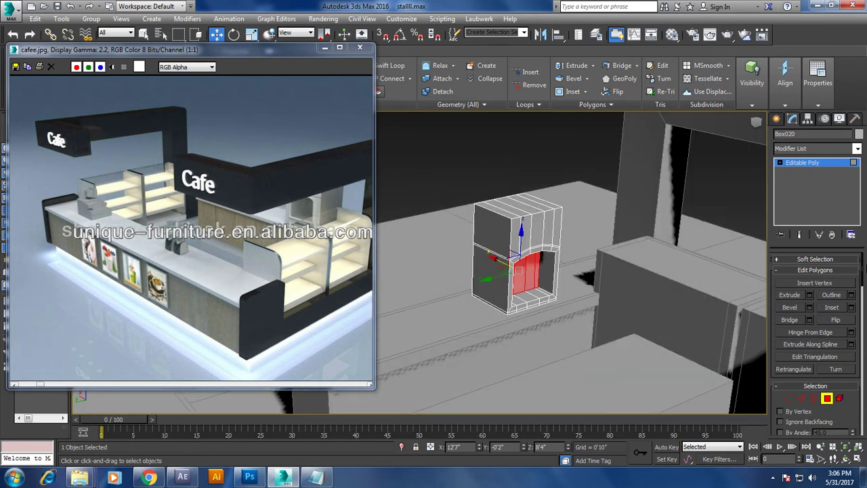
click(808, 163)
alt+middle_drag(610, 271, 704, 200)
Orbit and zoom around the whole kiosk to inspect the counters and arched frames.
scroll(703, 200, up, 5)
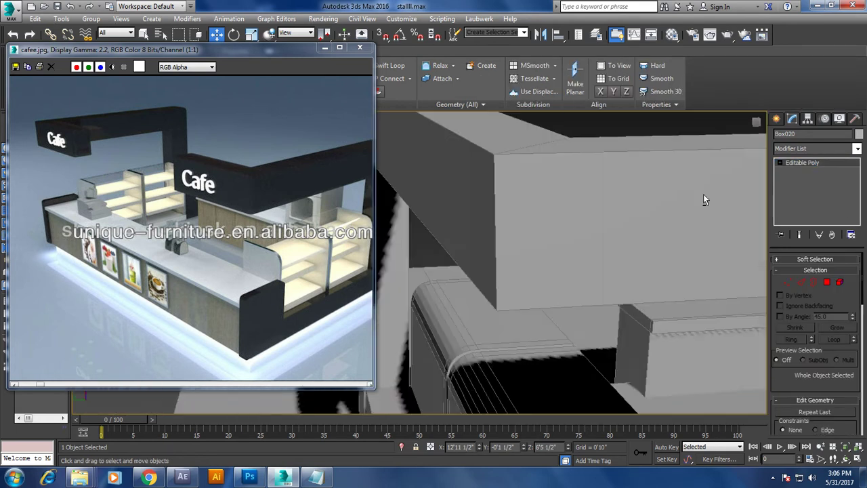
scroll(651, 207, down, 3)
scroll(609, 217, down, 2)
scroll(605, 219, down, 5)
scroll(523, 260, down, 2)
alt+middle_drag(523, 260, 649, 278)
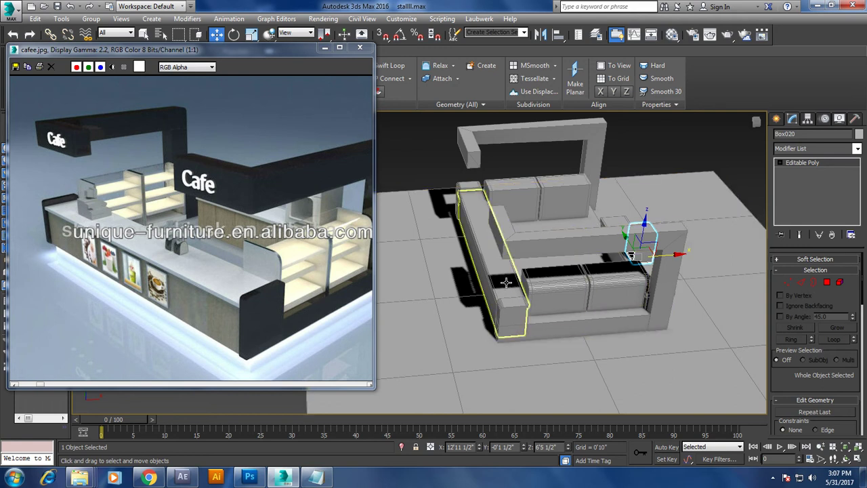
alt+middle_drag(569, 304, 600, 212)
scroll(627, 277, up, 5)
scroll(627, 278, down, 5)
Select the canopy frame Line001 and attach the left frame piece to it.
click(601, 213)
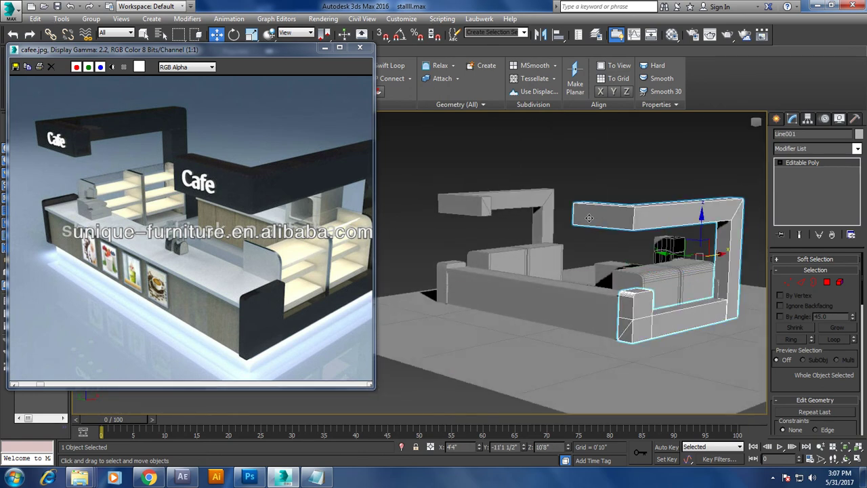
scroll(800, 385, down, 5)
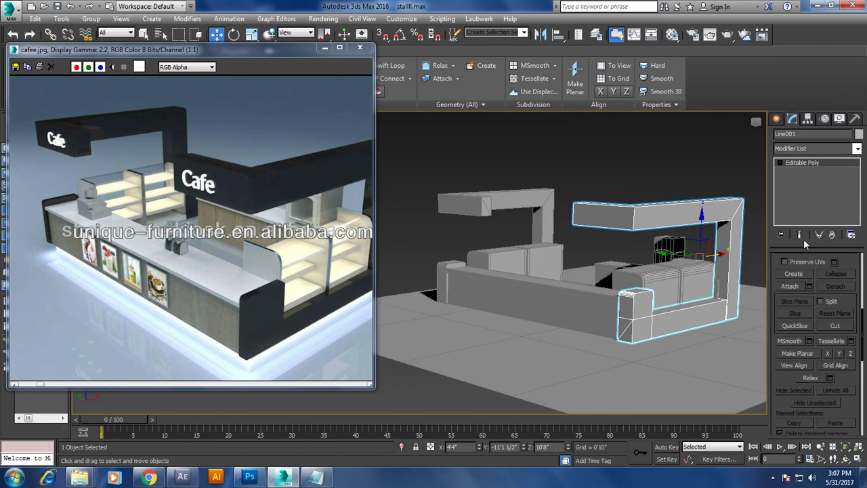
click(790, 286)
click(502, 201)
Raise the top-beam vertices about two feet in Z, then compare with the reference image.
key(1)
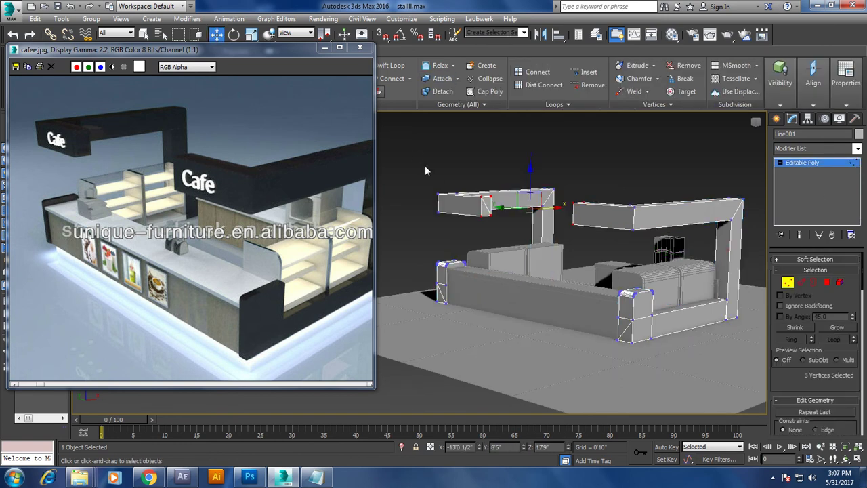
drag(827, 256, 825, 255)
drag(566, 179, 570, 167)
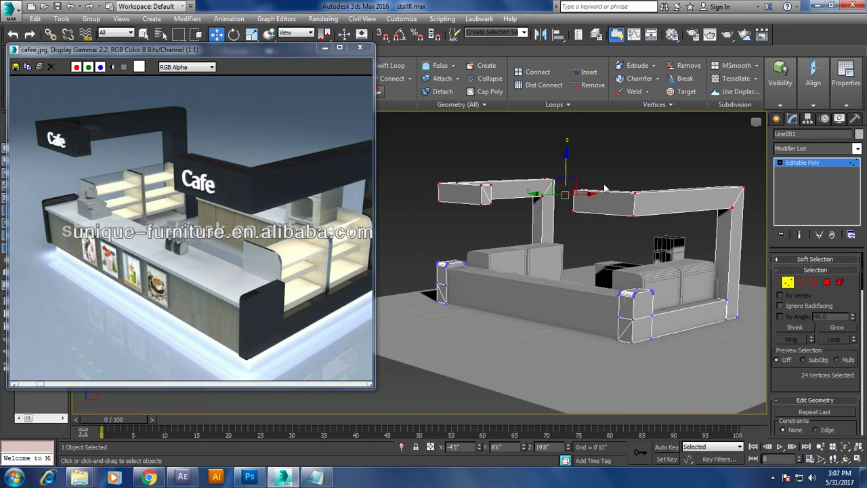
alt+middle_drag(605, 189, 663, 194)
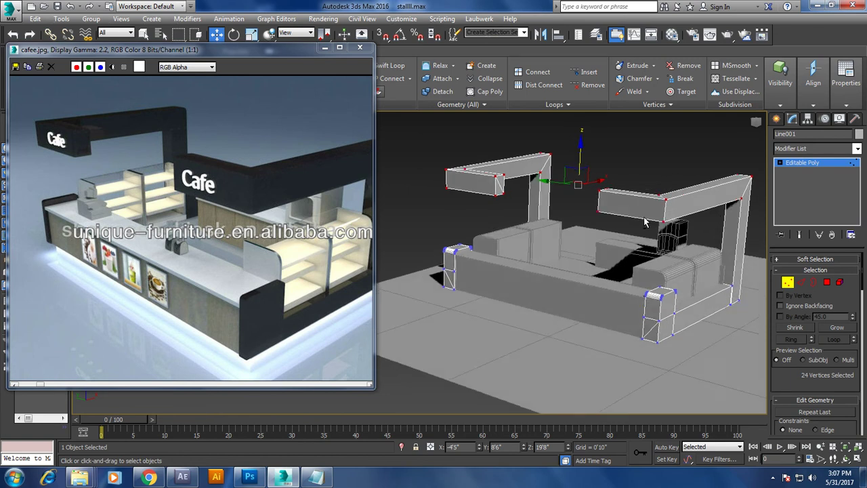
scroll(620, 229, up, 4)
click(146, 249)
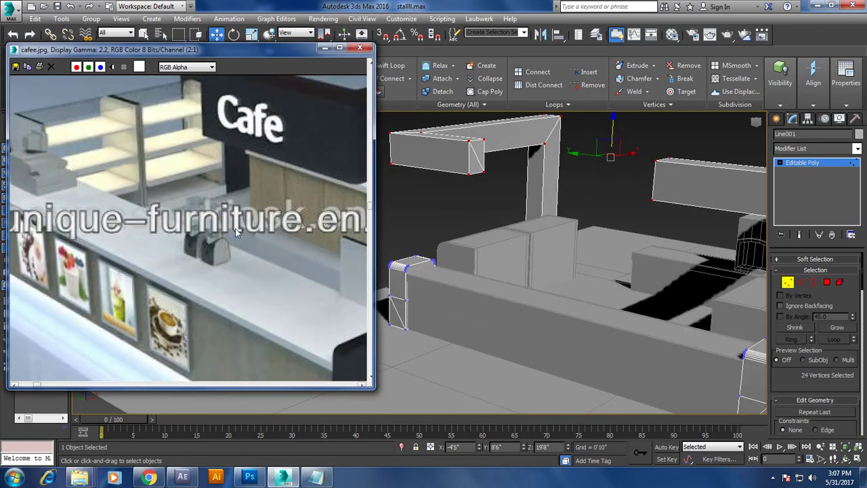
Draw a small box on the counter top as a machine body.
scroll(237, 233, up, 1)
alt+middle_drag(639, 270, 717, 197)
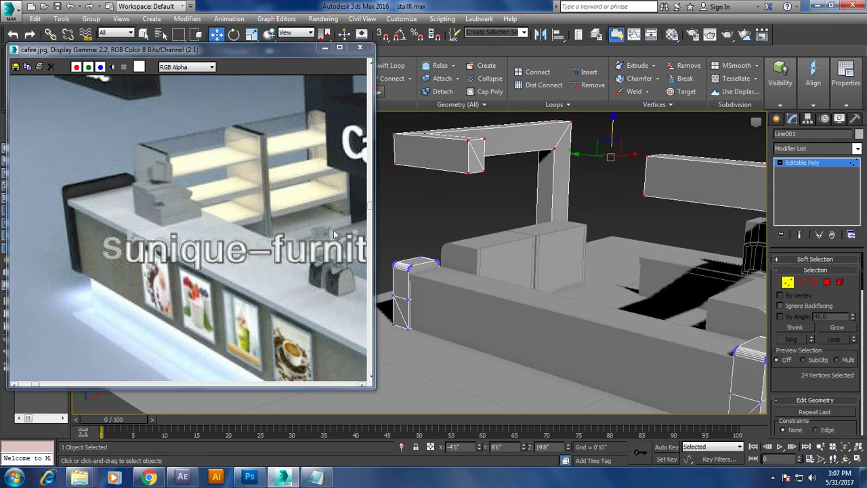
middle_drag(322, 267, 203, 241)
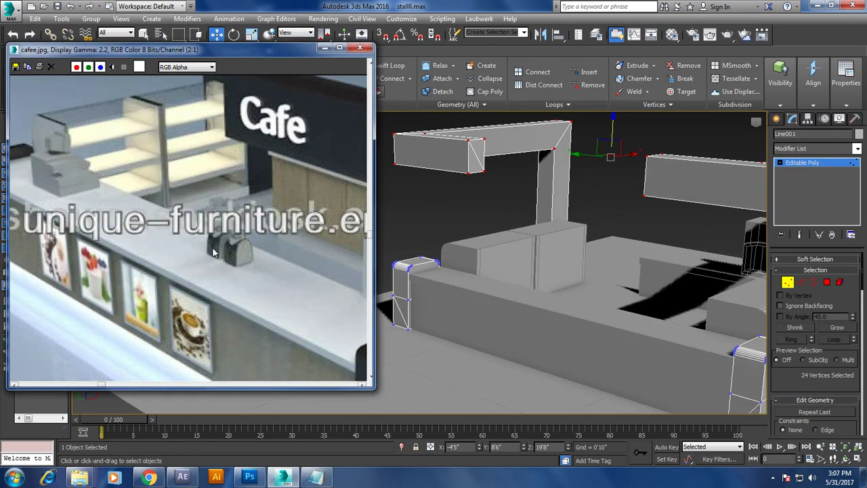
click(777, 118)
click(794, 188)
scroll(625, 315, up, 2)
scroll(613, 312, up, 1)
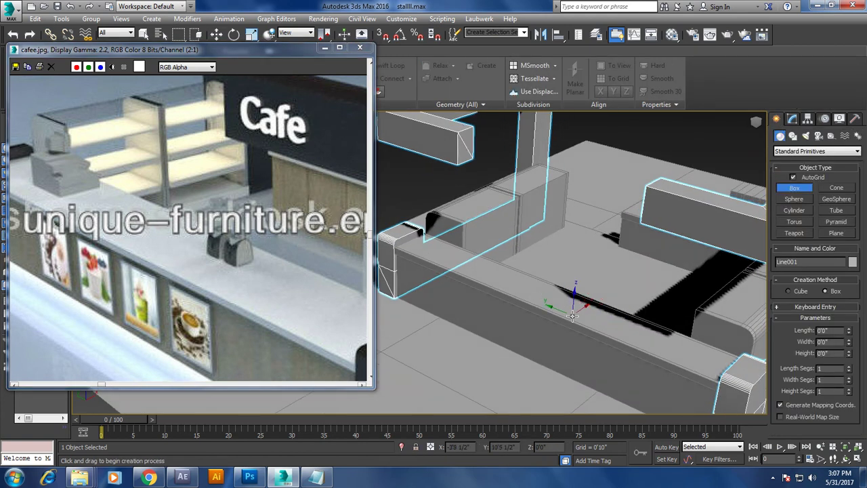
scroll(599, 321, up, 1)
scroll(595, 331, up, 1)
scroll(595, 330, up, 1)
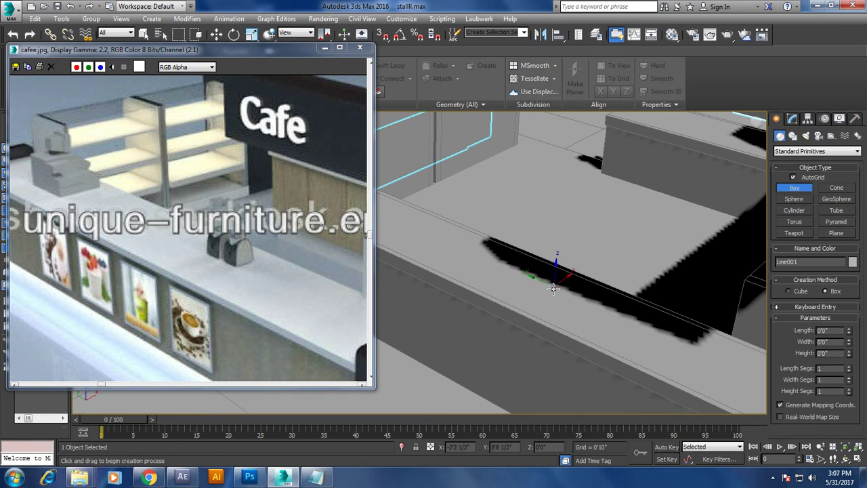
drag(555, 286, 555, 313)
click(557, 262)
key(w)
mouse_move(557, 263)
alt+middle_down()
mouse_move(565, 255)
mouse_move(518, 307)
mouse_move(580, 278)
alt+middle_up()
key(r)
key(w)
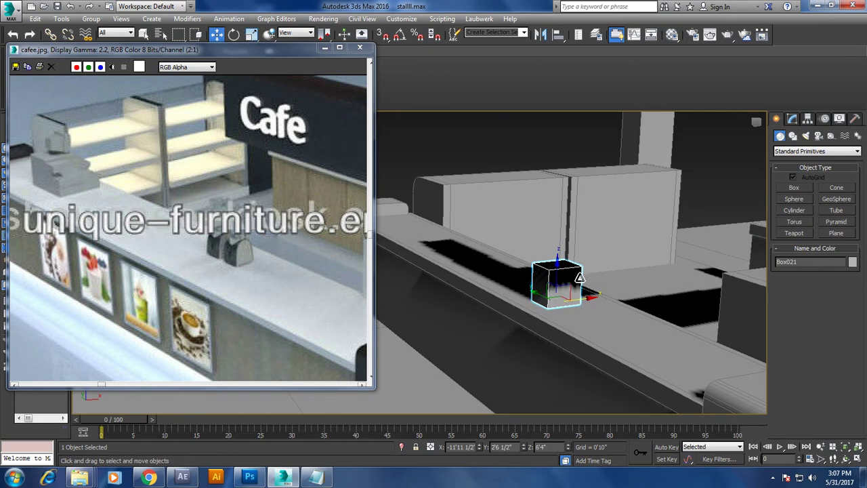
Convert the box to Editable Poly and chamfer its two top edges to round them.
right_click(573, 273)
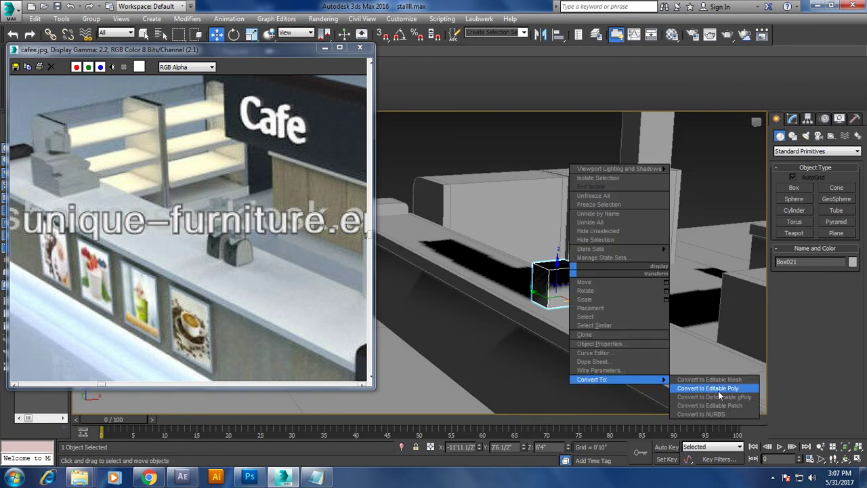
click(720, 390)
alt+middle_drag(649, 340, 643, 306)
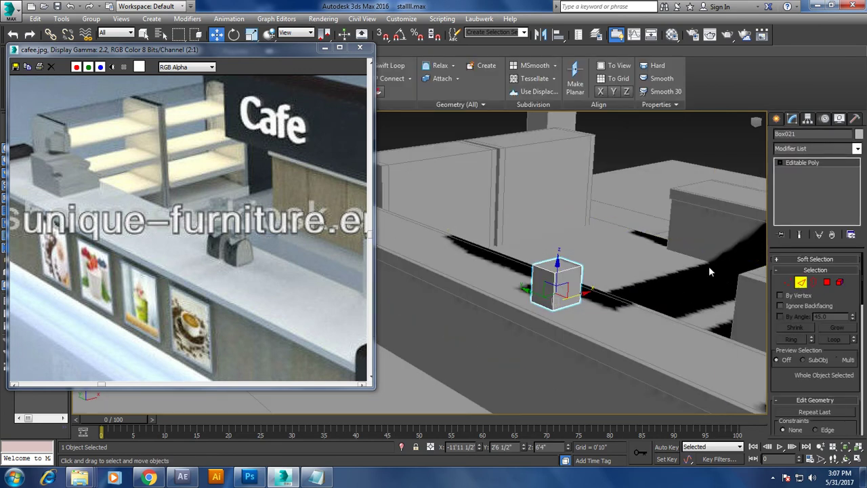
click(554, 263)
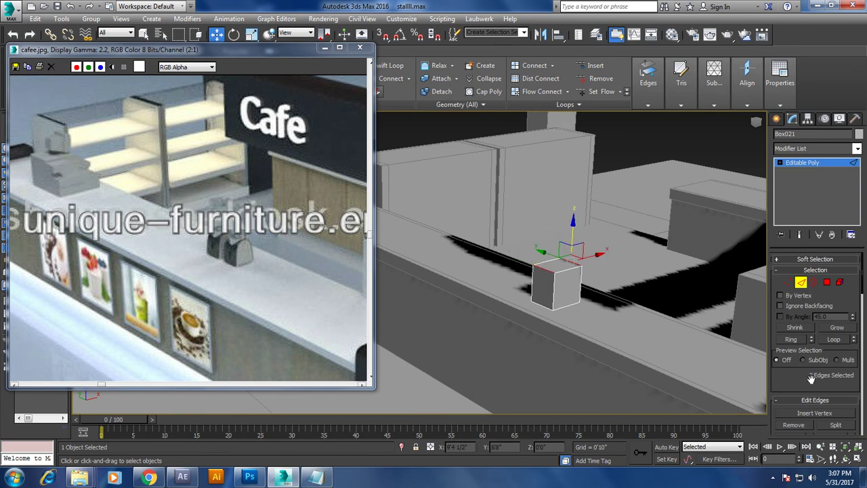
scroll(811, 378, down, 3)
scroll(811, 366, down, 2)
click(810, 353)
mouse_move(427, 284)
mouse_down()
mouse_move(425, 307)
mouse_move(427, 275)
mouse_up()
click(426, 363)
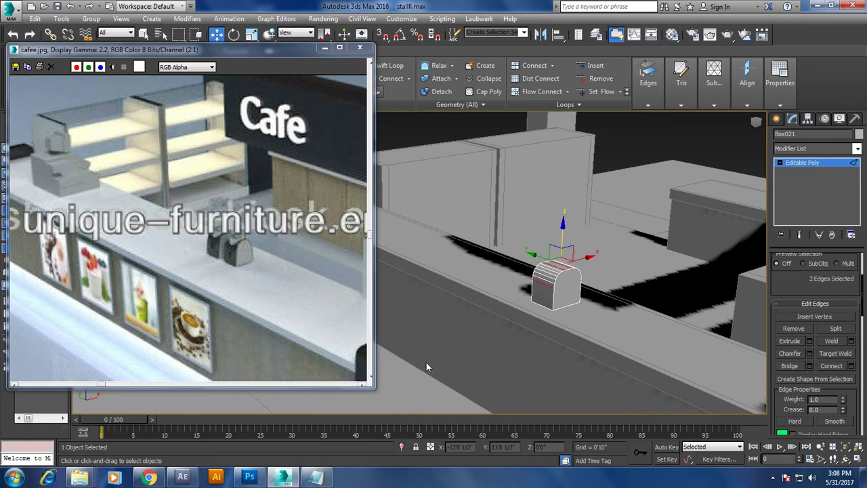
Reselect the whole rounded box and Shift-drag a copy beside it.
alt+middle_drag(427, 367, 514, 330)
key(r)
ctrl+click(547, 304)
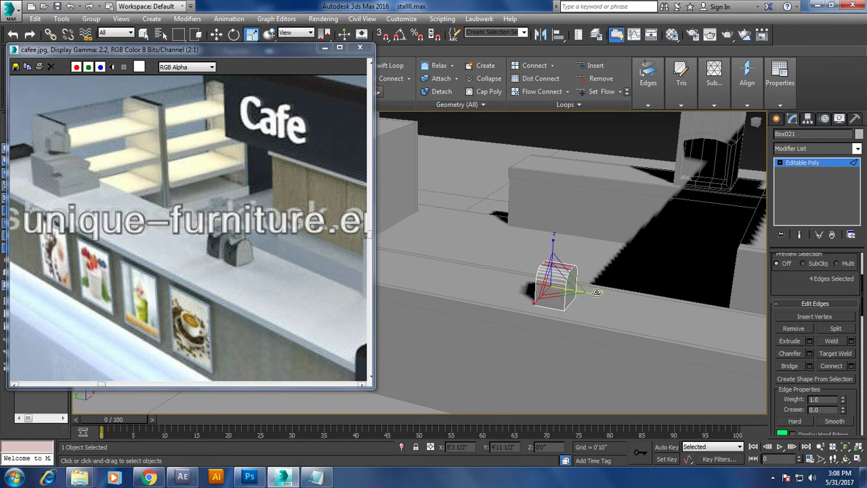
click(811, 168)
key(w)
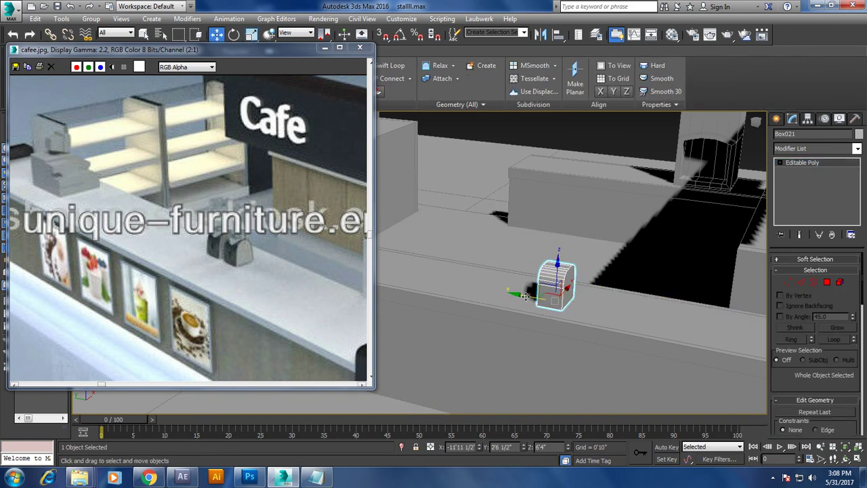
shift+drag(525, 296, 569, 303)
Confirm the clone as Box022 and orbit to check both machines on the counter.
click(435, 284)
scroll(247, 237, down, 1)
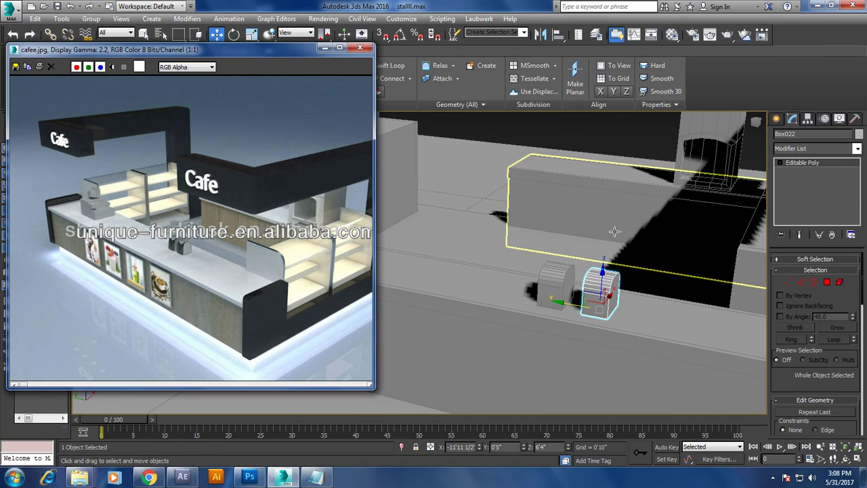
mouse_move(581, 311)
alt+middle_down()
mouse_move(582, 291)
mouse_move(584, 303)
mouse_move(646, 300)
alt+middle_up()
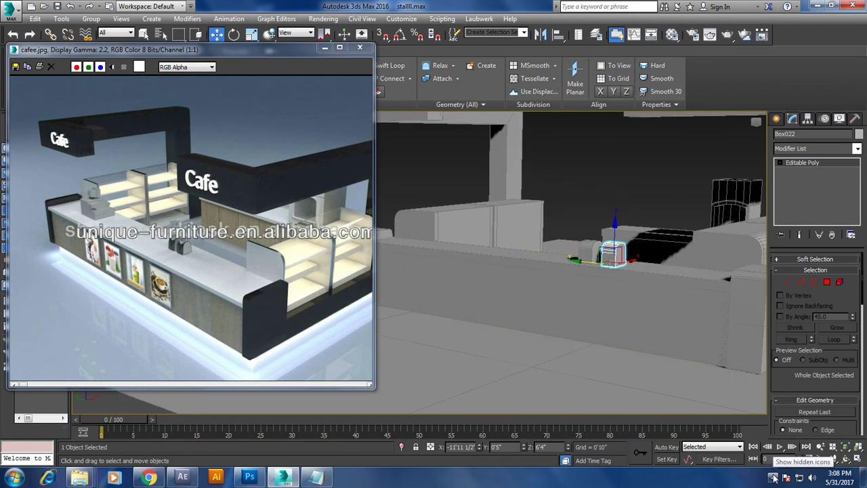
mouse_move(612, 377)
alt+middle_down()
mouse_move(657, 361)
mouse_move(623, 316)
mouse_move(727, 319)
alt+middle_up()
Draw a thin box panel, Box023, on the counter front and nudge it into place.
click(623, 315)
click(778, 120)
click(794, 188)
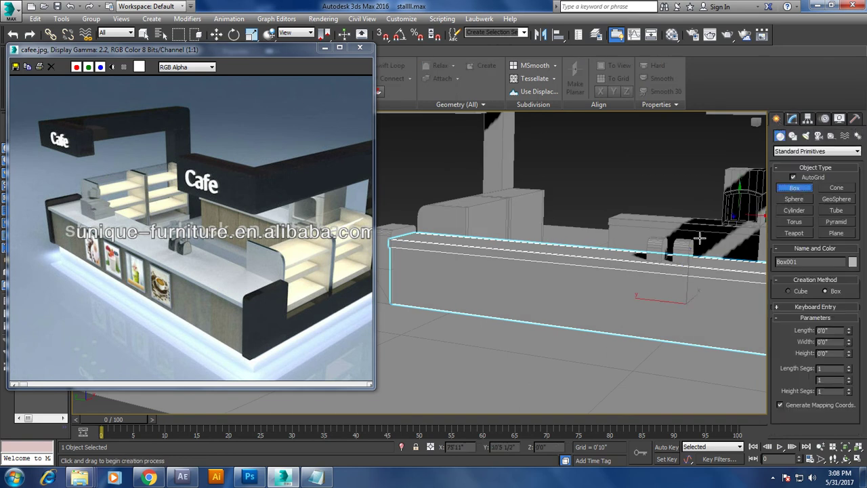
drag(491, 265, 526, 313)
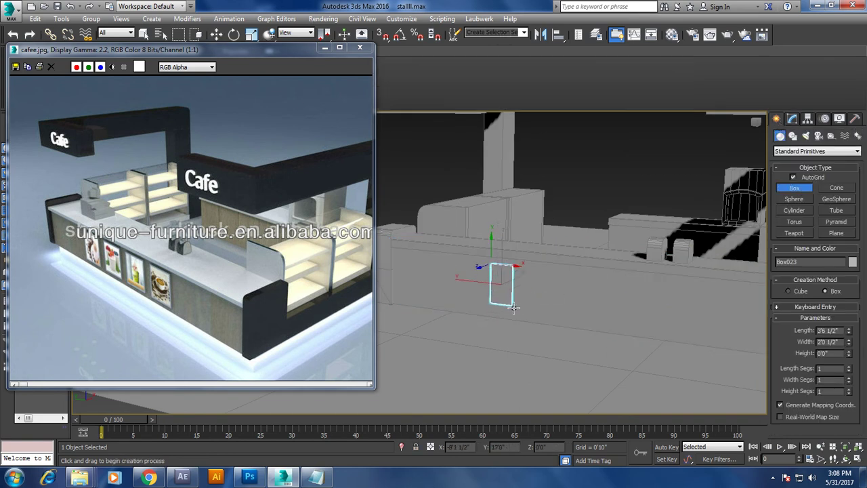
click(526, 314)
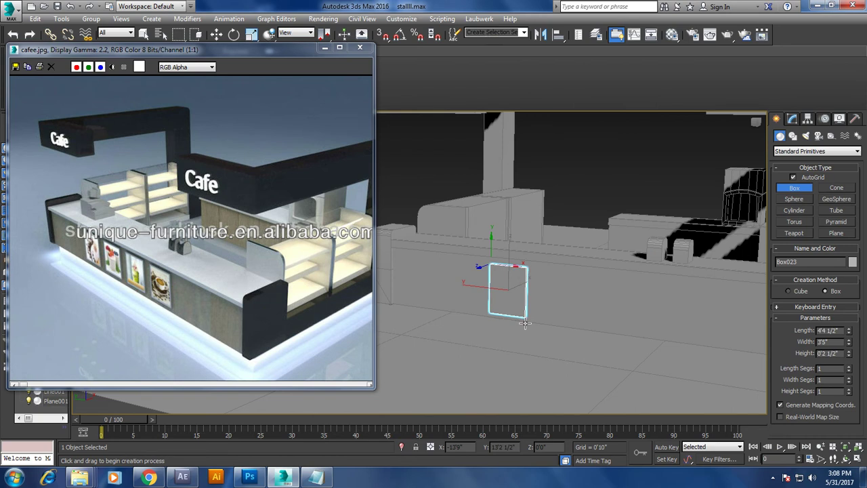
key(w)
mouse_move(519, 320)
alt+middle_down()
mouse_move(509, 284)
mouse_move(538, 292)
alt+middle_up()
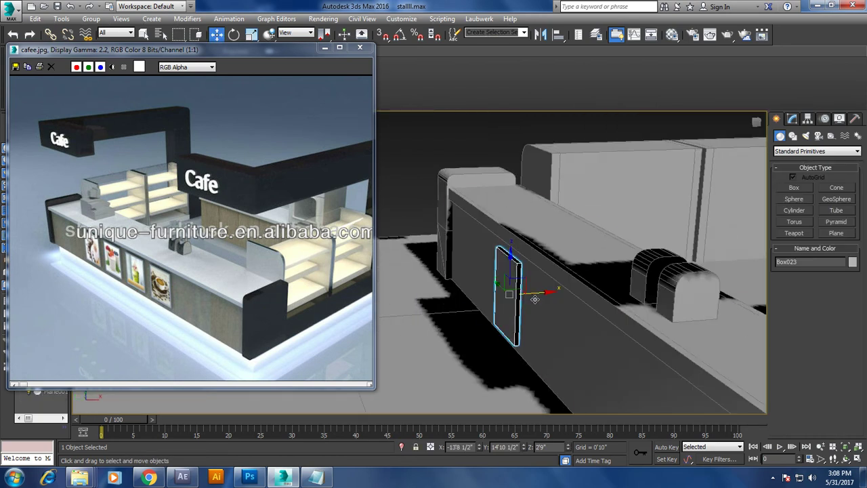
drag(539, 293, 543, 292)
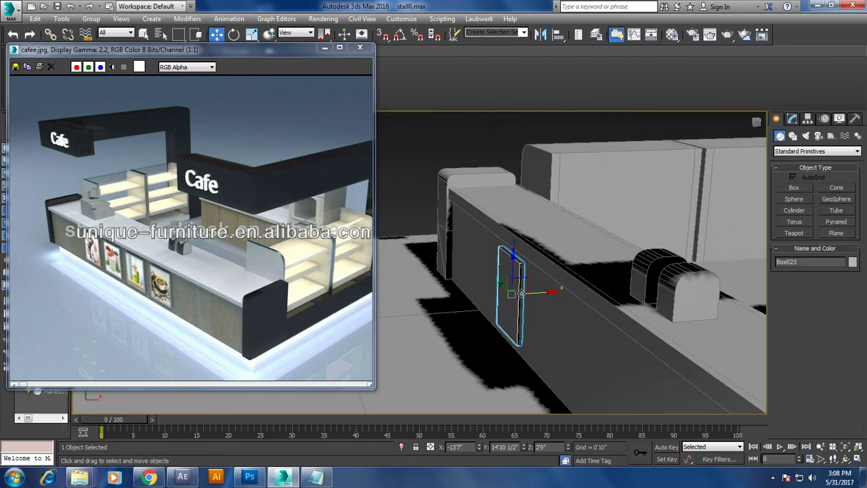
alt+middle_drag(542, 293, 583, 296)
Shift-drag the panel along the counter and clone it with 3 copies.
scroll(583, 296, down, 3)
drag(520, 292, 557, 296)
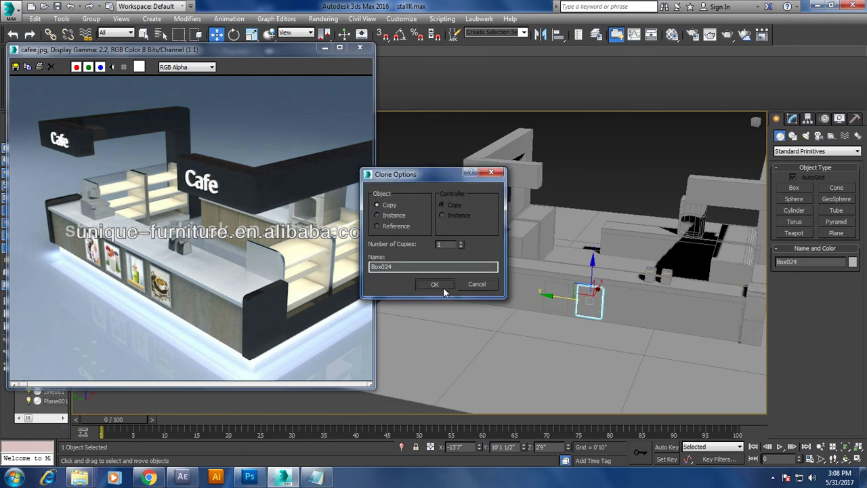
click(477, 284)
drag(571, 301, 535, 295)
click(498, 287)
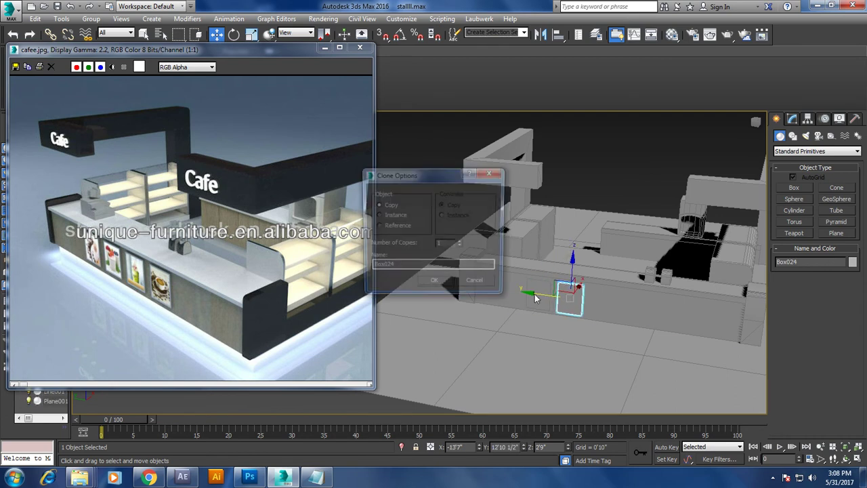
click(445, 283)
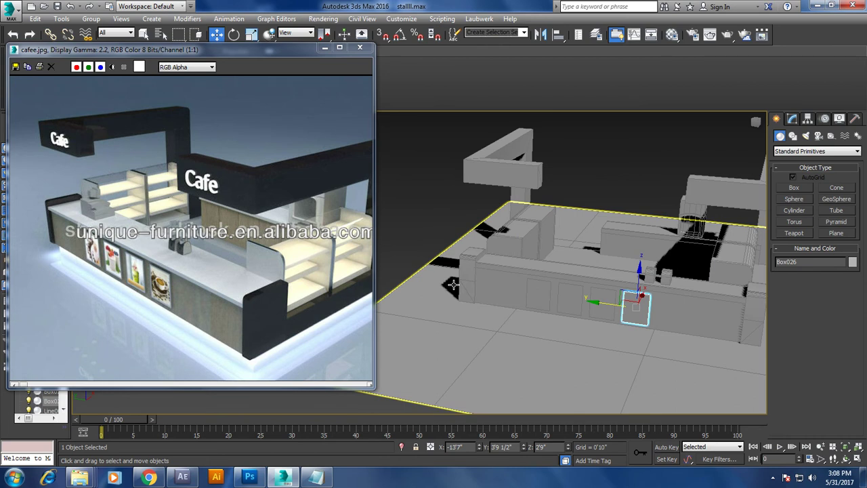
Orbit around the counter, then select Box013 and frame it up close.
click(593, 137)
mouse_move(593, 137)
alt+middle_down()
mouse_move(602, 220)
mouse_move(640, 227)
mouse_move(612, 221)
mouse_move(596, 232)
alt+middle_up()
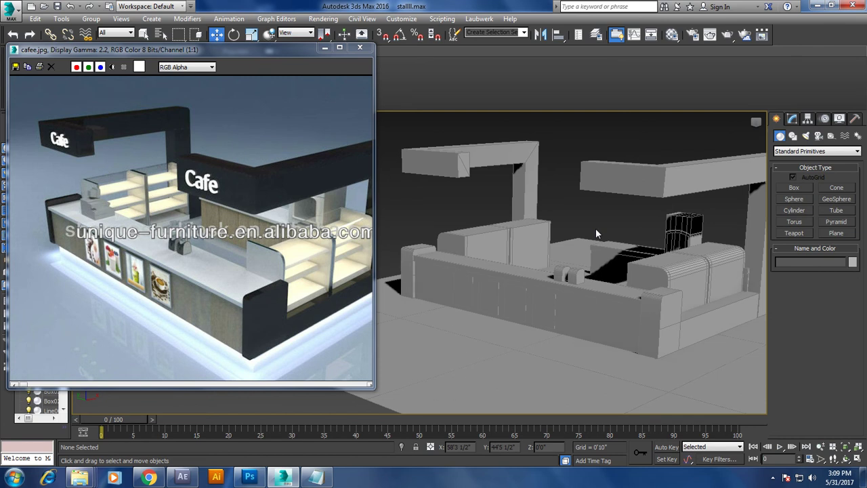
alt+middle_drag(603, 241, 605, 232)
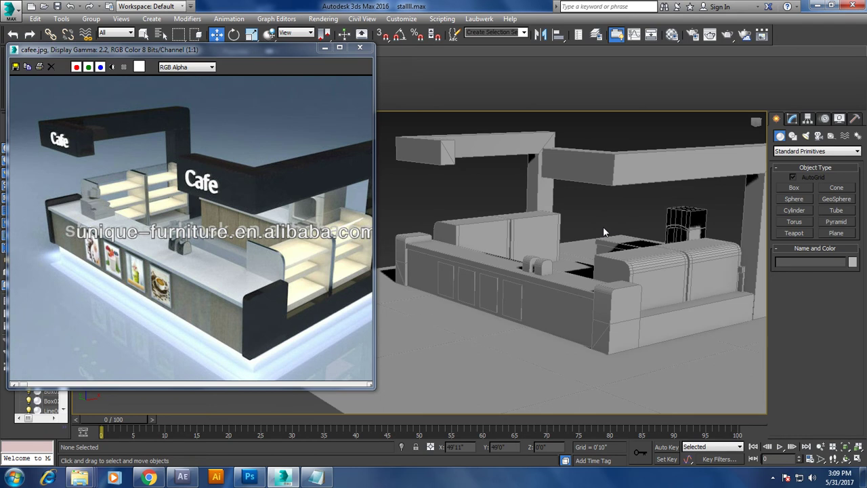
mouse_move(599, 271)
alt+middle_down()
mouse_move(638, 279)
mouse_move(620, 257)
alt+middle_up()
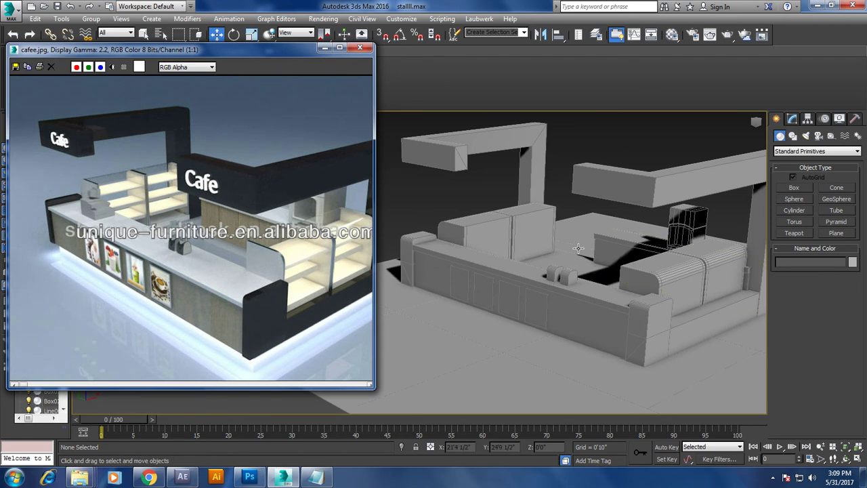
alt+middle_drag(518, 223, 501, 222)
click(501, 222)
key(z)
scroll(478, 248, down, 3)
scroll(479, 248, down, 3)
scroll(563, 268, down, 2)
mouse_move(563, 268)
alt+middle_down()
mouse_move(520, 238)
mouse_move(503, 247)
mouse_move(511, 230)
mouse_move(585, 229)
mouse_move(572, 231)
alt+middle_up()
Select the counter end's vertices on Line001 in the Front view.
click(516, 212)
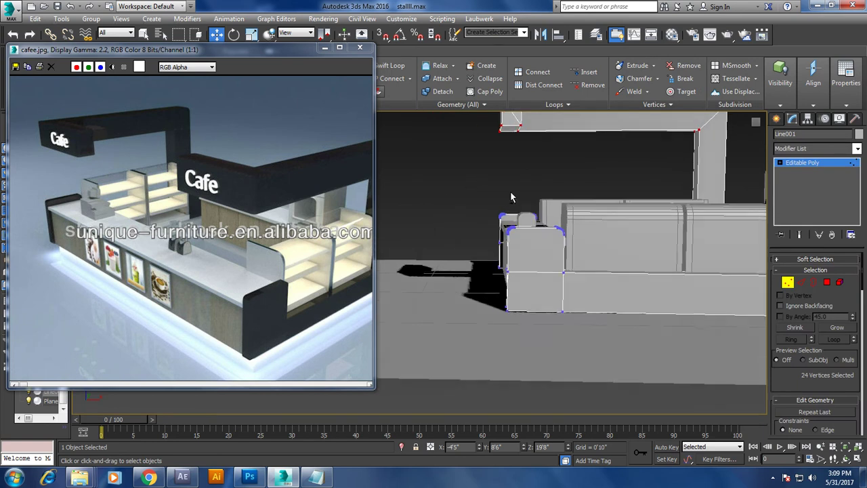
key(alt+w)
middle_drag(515, 201, 562, 198)
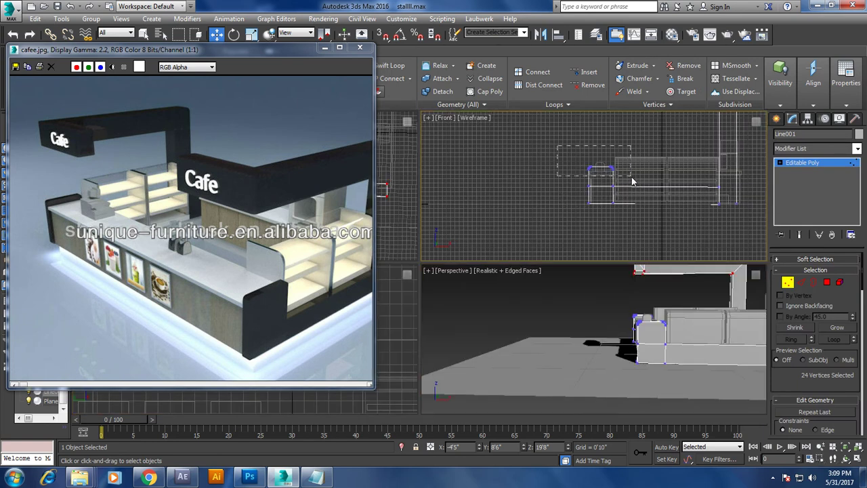
drag(632, 181, 632, 181)
scroll(627, 188, up, 2)
scroll(617, 196, up, 2)
drag(588, 262, 587, 259)
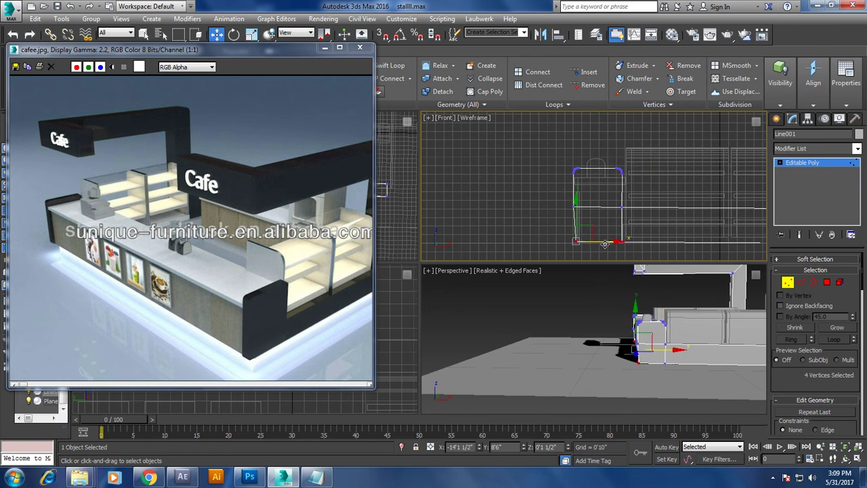
key(alt+w)
mouse_move(542, 285)
alt+middle_down()
mouse_move(605, 288)
mouse_move(601, 279)
mouse_move(588, 333)
alt+middle_up()
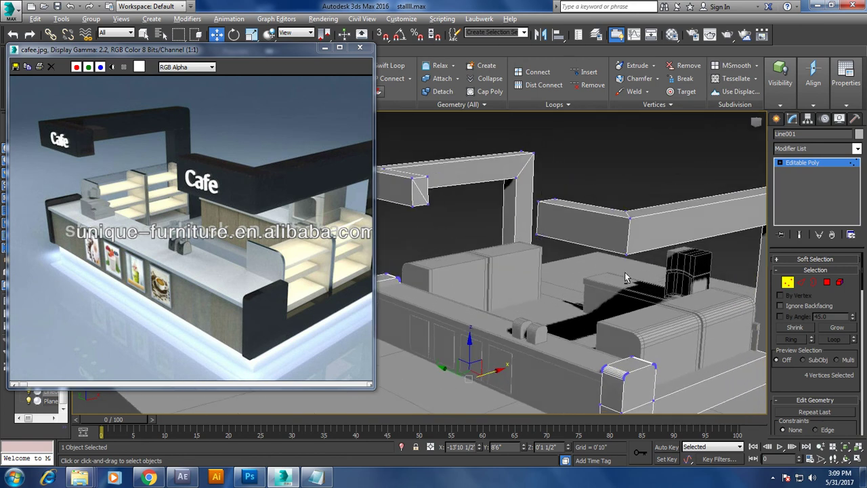
alt+middle_drag(613, 272, 749, 180)
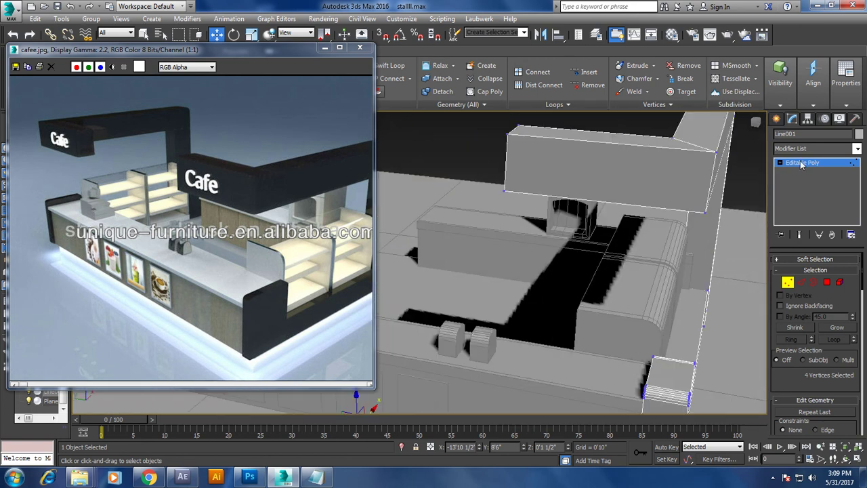
click(803, 163)
Cut vertical Swift Loop edge loops across the long counter box Box019.
click(577, 238)
scroll(577, 239, up, 4)
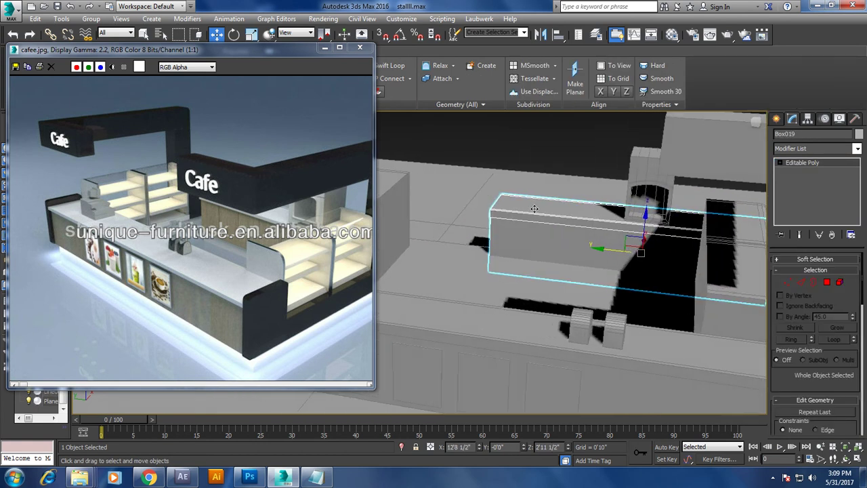
click(392, 65)
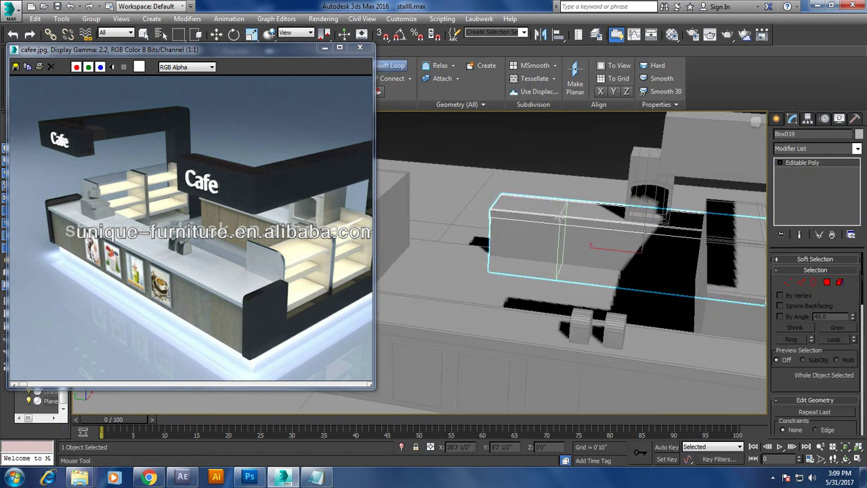
click(578, 218)
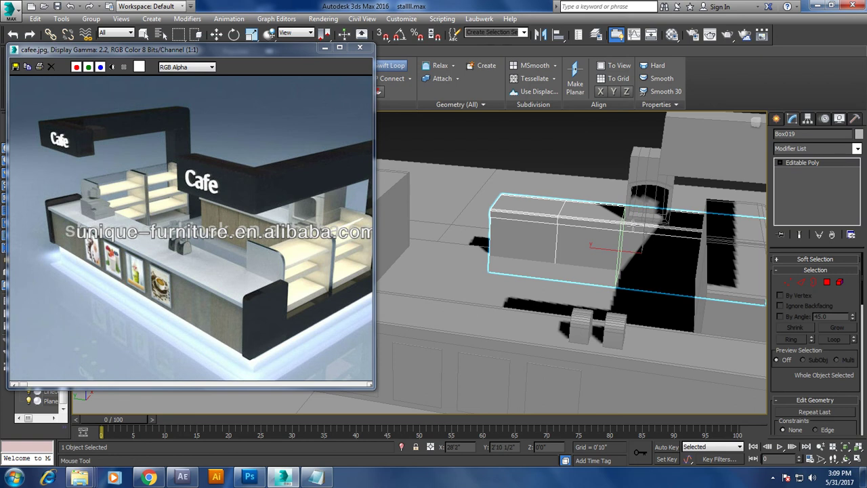
Exit Swift Loop, orbit out to the whole kiosk, and return to the Create panel.
right_click(629, 223)
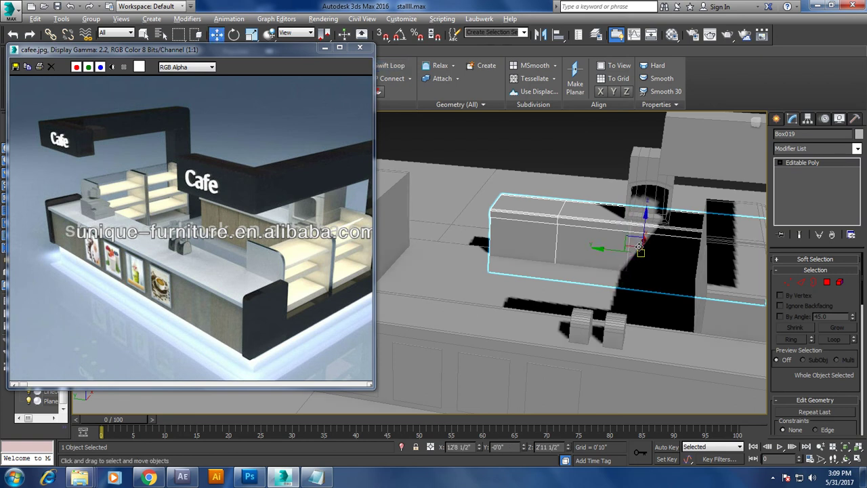
alt+middle_drag(629, 224, 630, 233)
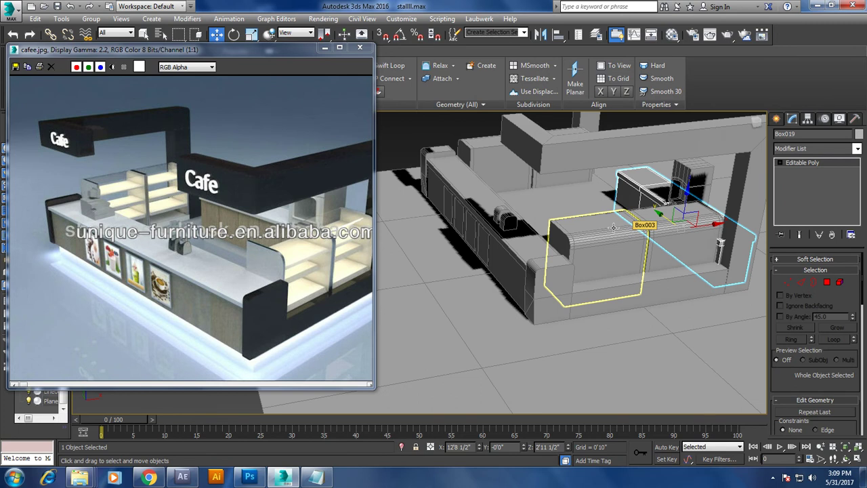
alt+middle_drag(630, 233, 784, 147)
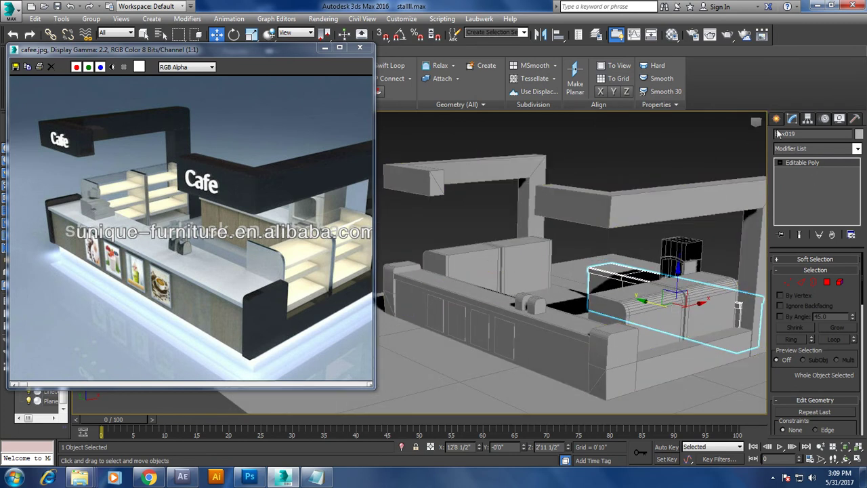
click(777, 120)
Place a 'Cafe' text spline with size 1'4" and kerning 7'5".
click(792, 136)
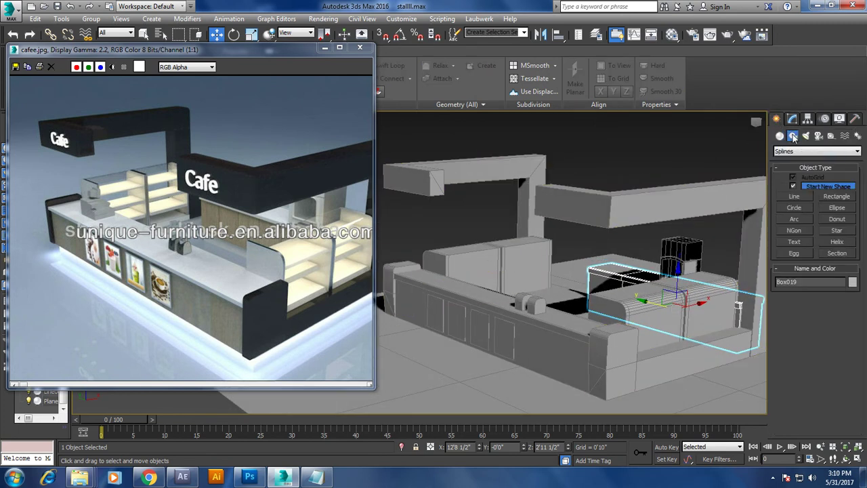
click(801, 243)
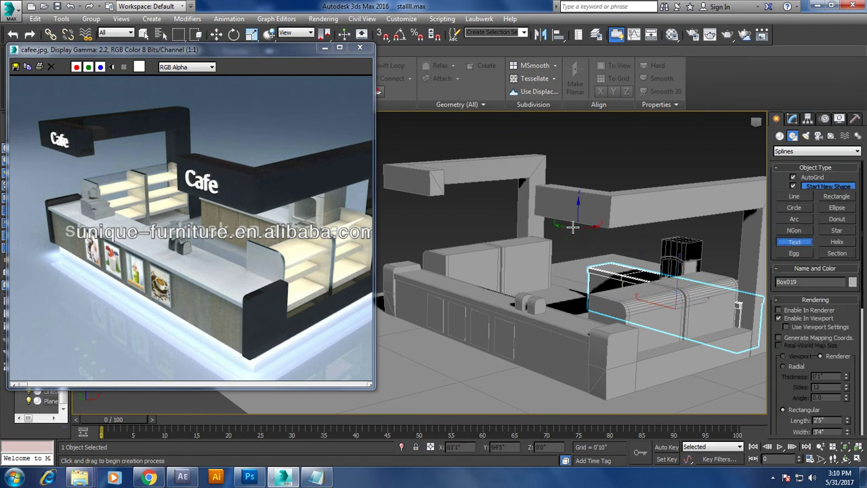
click(560, 208)
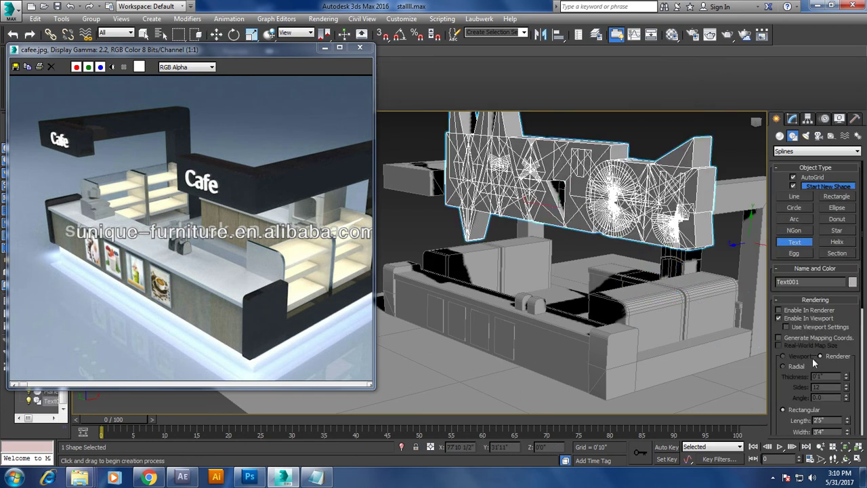
scroll(813, 358, down, 3)
scroll(805, 359, down, 2)
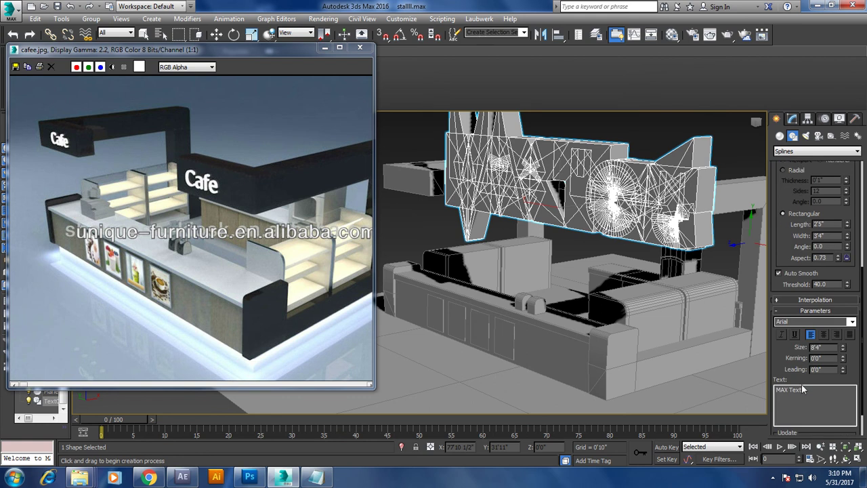
text(Cafe)
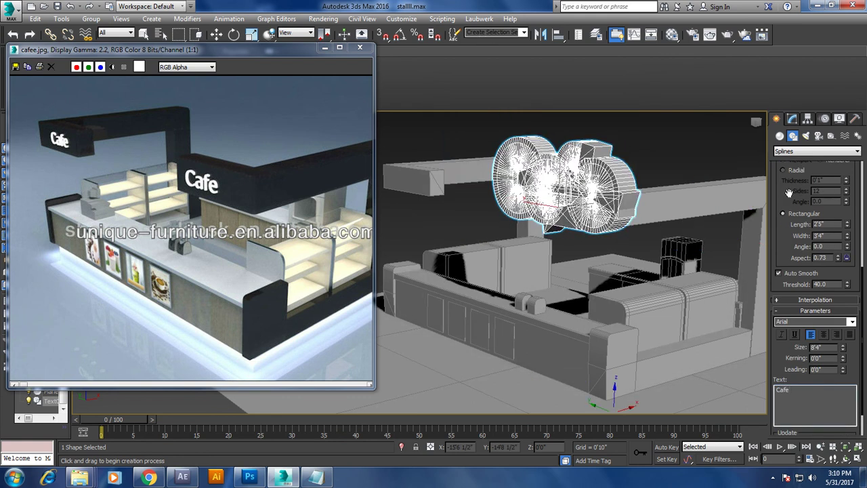
drag(791, 194, 790, 204)
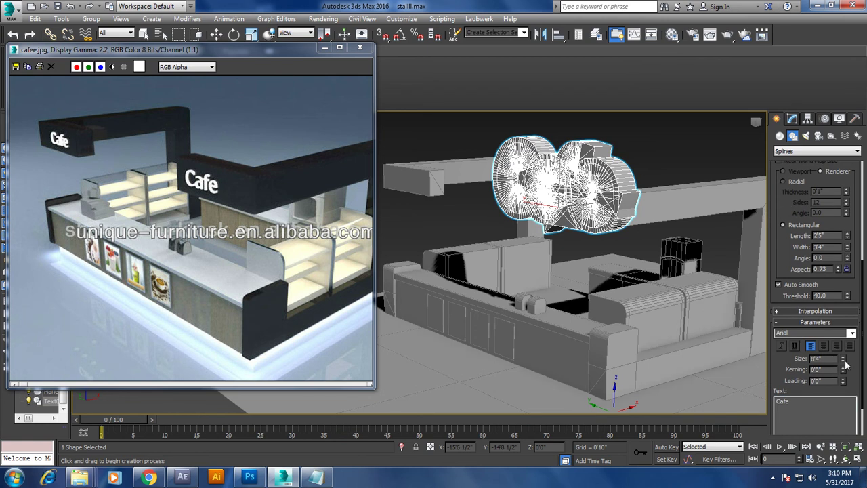
drag(844, 359, 19, 413)
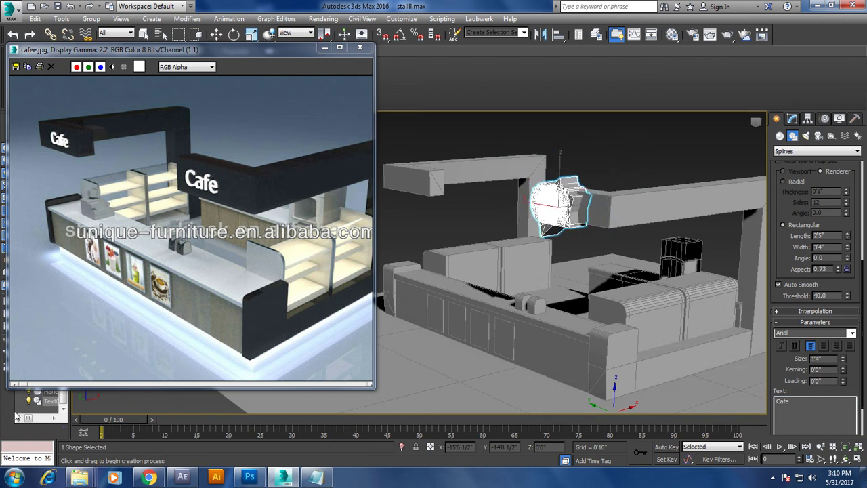
drag(845, 371, 328, 465)
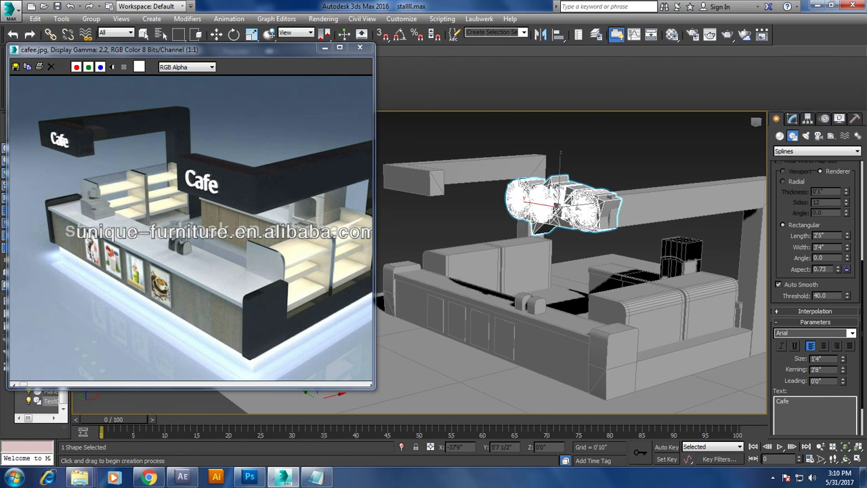
drag(846, 371, 19, 263)
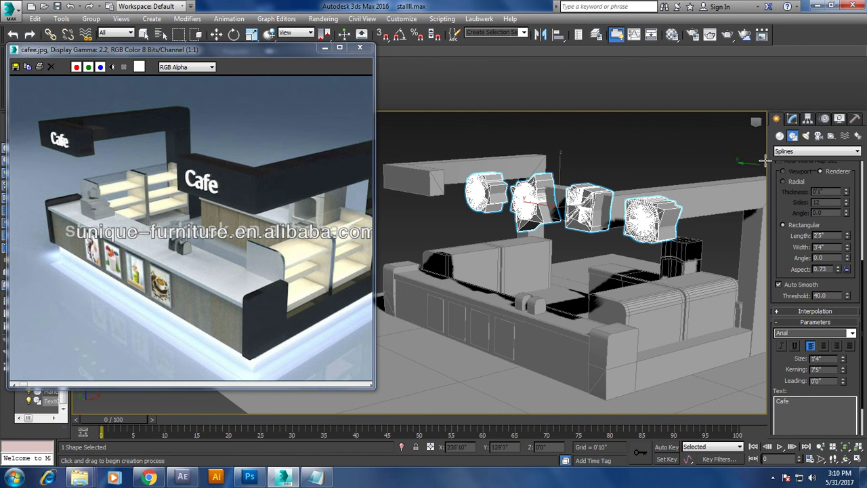
Give the text a rectangular profile, length 0'2", width 6'1 1/2", and 57 interpolation steps.
click(790, 180)
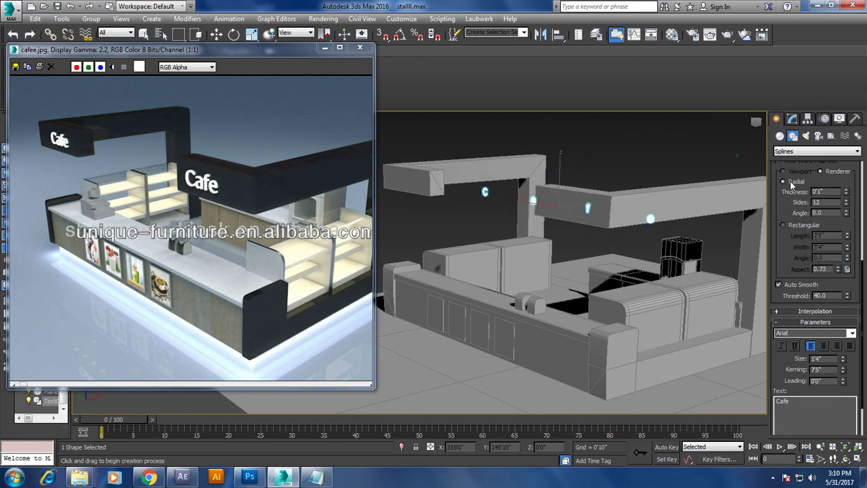
click(802, 225)
drag(848, 235, 5, 283)
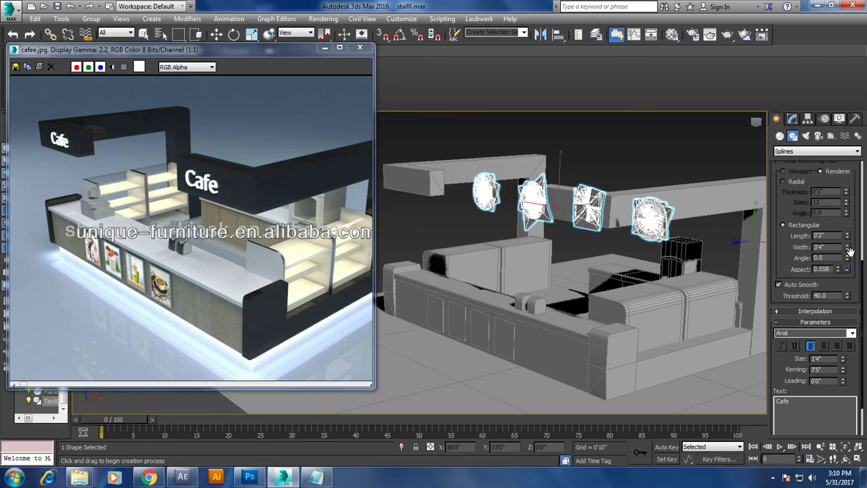
drag(848, 247, 813, 359)
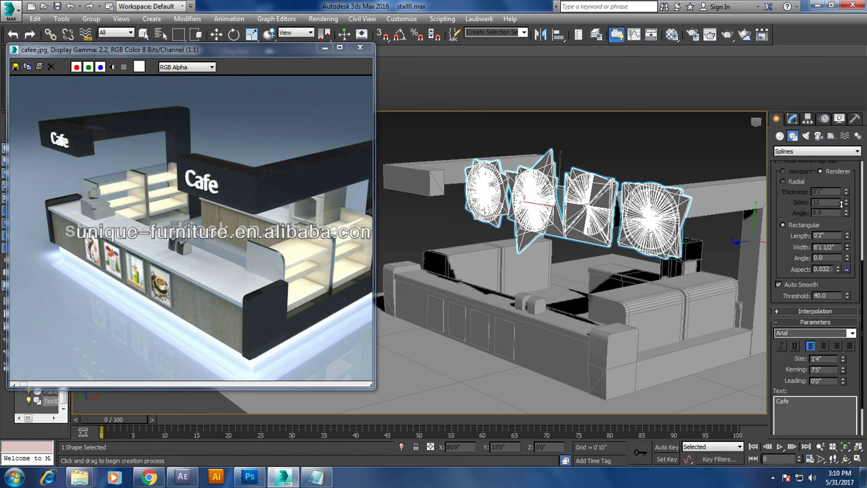
click(794, 312)
drag(844, 335, 854, 334)
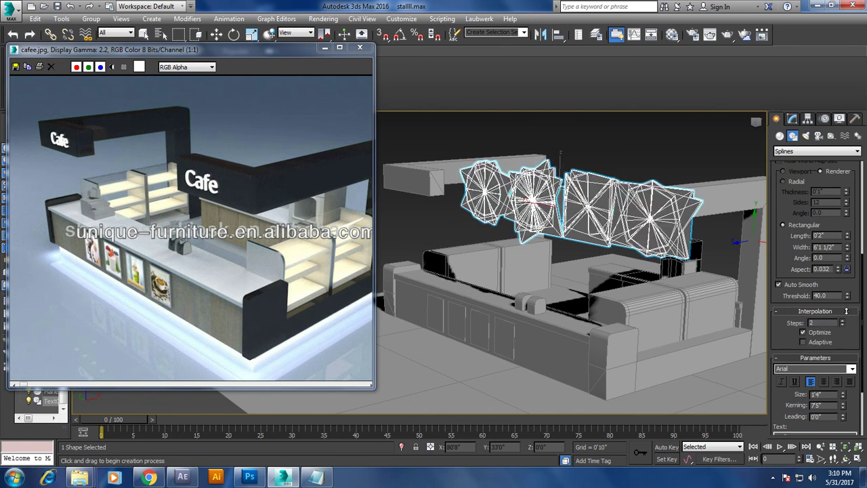
text(6257)
key(Return)
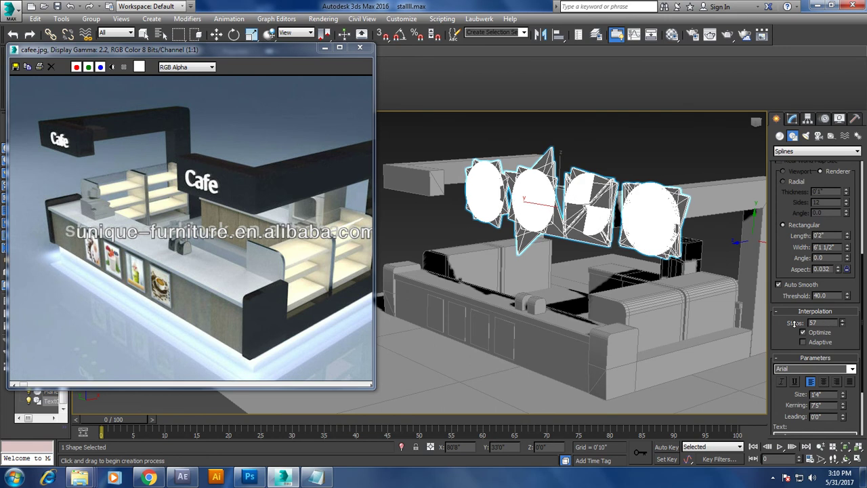
scroll(827, 325, up, 5)
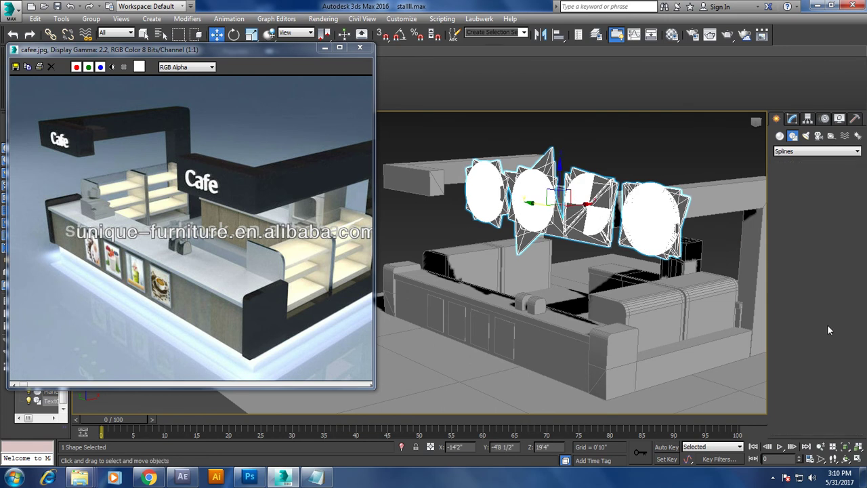
Raise the Cafe text kerning to 59'7", then deselect and pick the star-shaped text object.
click(801, 122)
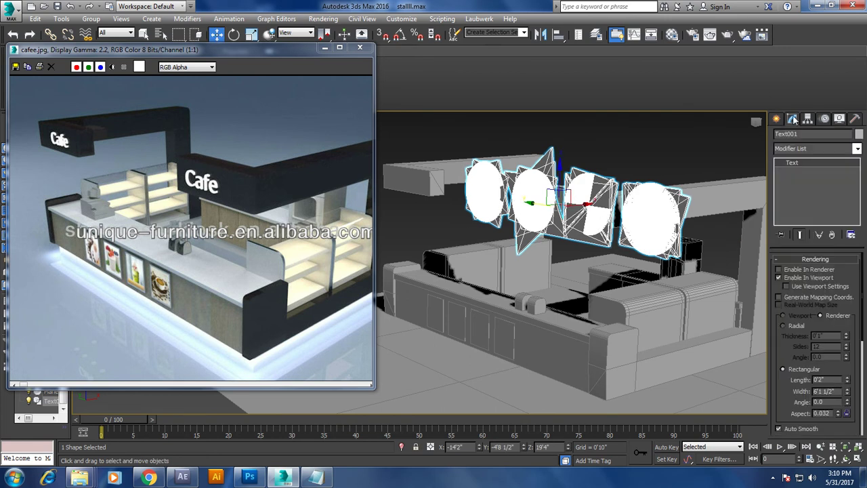
scroll(802, 333, down, 4)
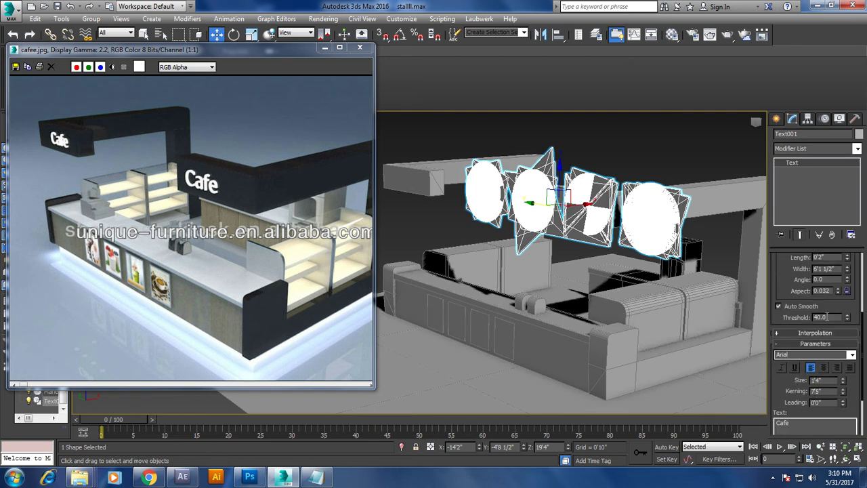
click(843, 394)
drag(843, 391, 844, 360)
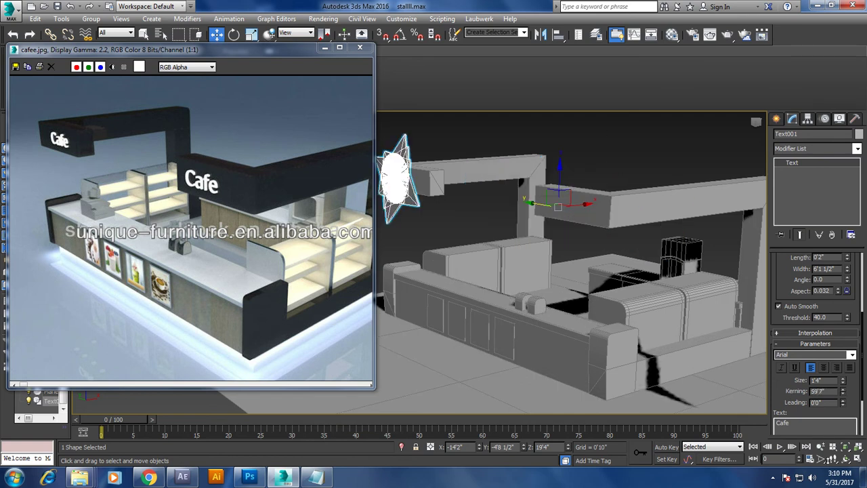
key(ctrl+d)
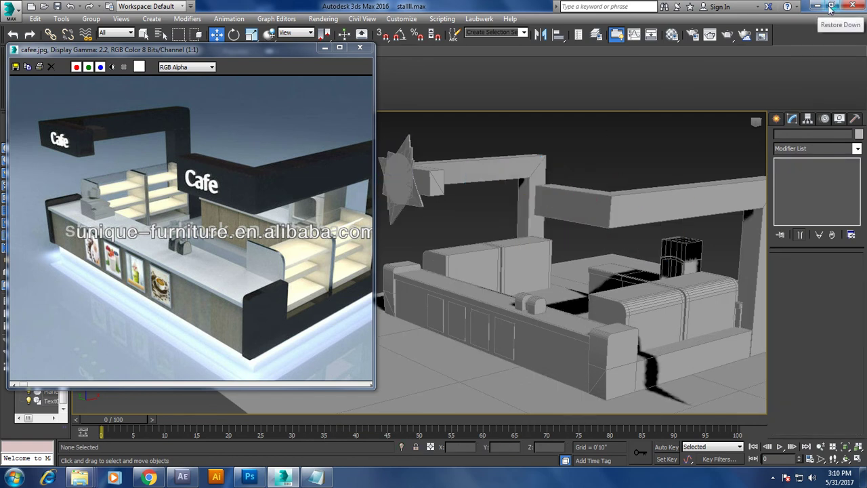
click(400, 171)
click(400, 170)
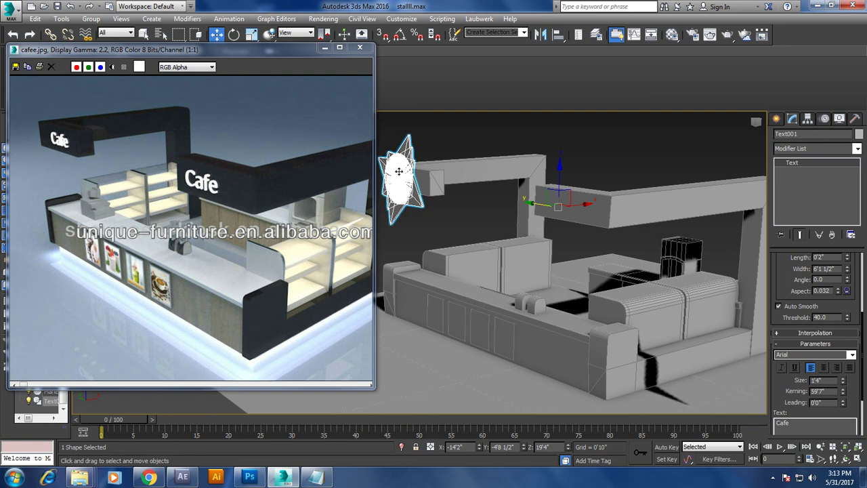
Delete the Cafe text and place new text shapes, raising one onto the counter.
key(Delete)
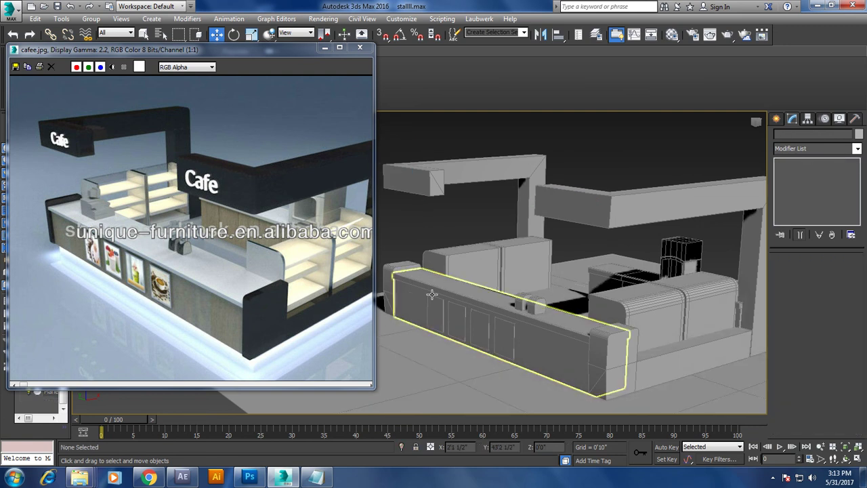
click(776, 119)
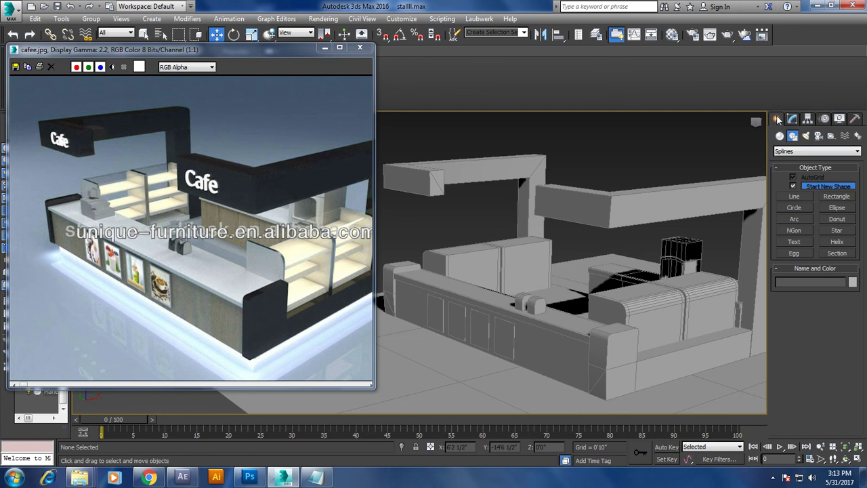
click(802, 242)
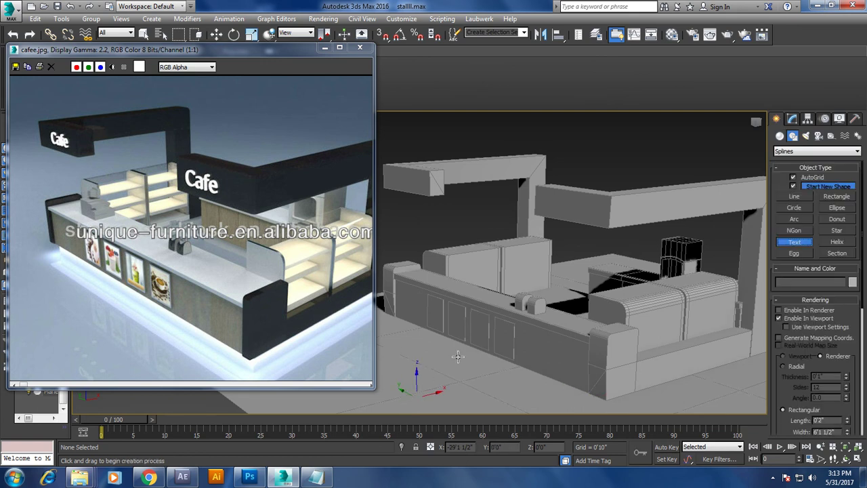
click(422, 384)
mouse_move(505, 333)
alt+middle_down()
mouse_move(518, 293)
mouse_move(459, 348)
alt+middle_up()
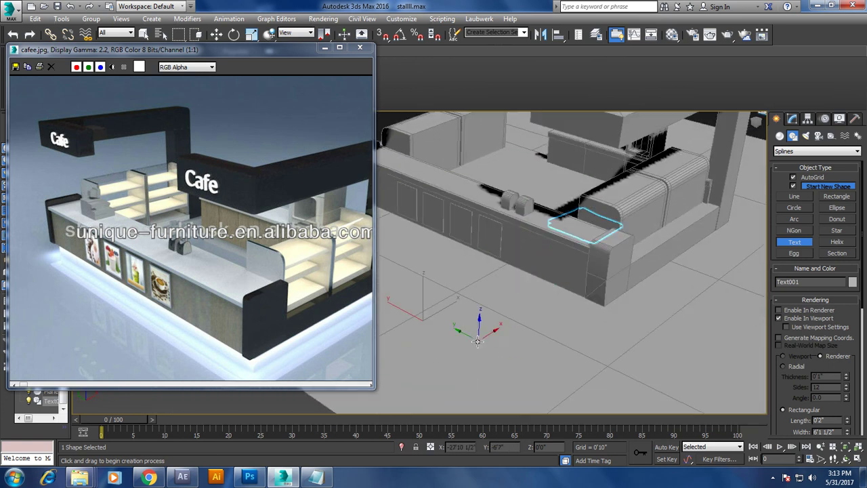
alt+middle_drag(492, 399, 510, 339)
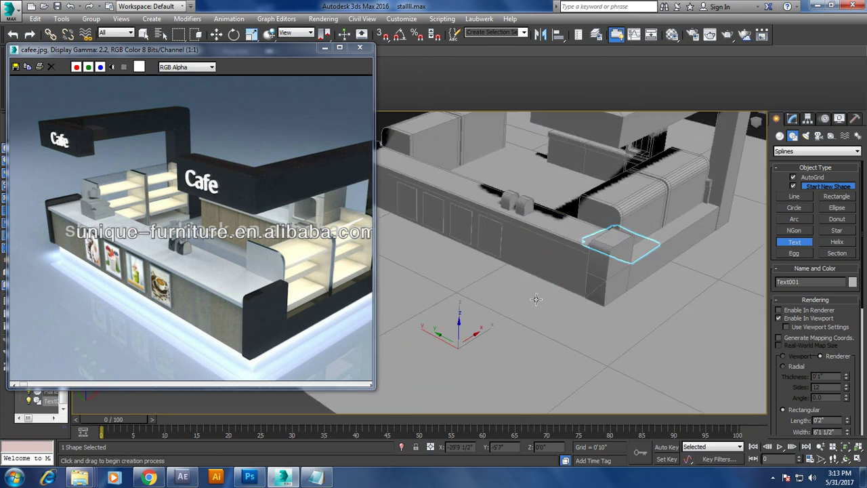
click(661, 278)
key(w)
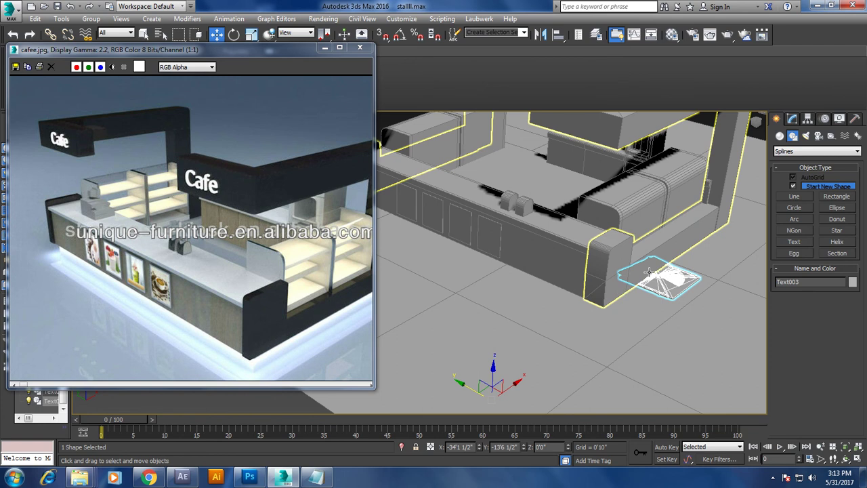
mouse_move(488, 378)
mouse_down()
mouse_move(515, 304)
mouse_move(418, 358)
mouse_up()
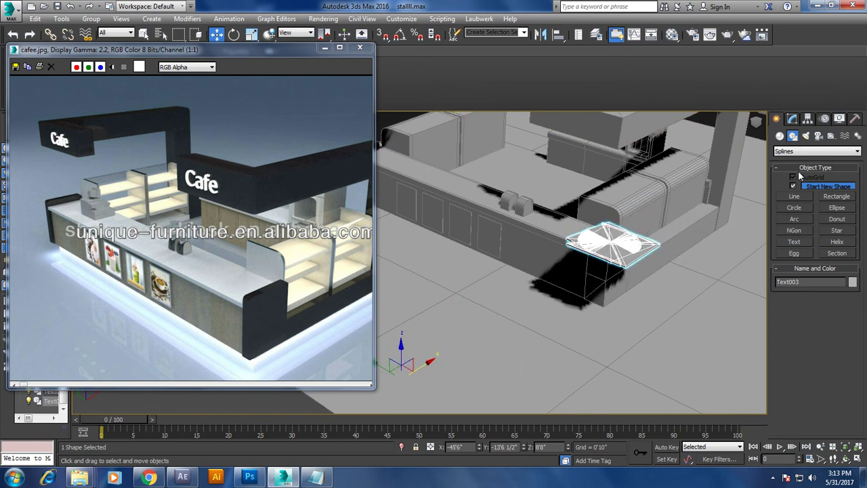
Set the new text's kerning to 0 and its width to 4'3".
click(793, 120)
scroll(821, 332, down, 5)
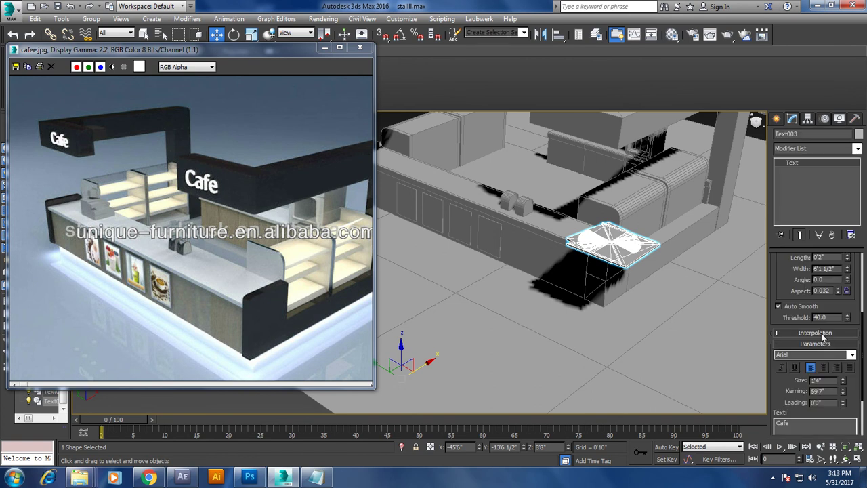
double_click(832, 391)
text(0'0)
key(Return)
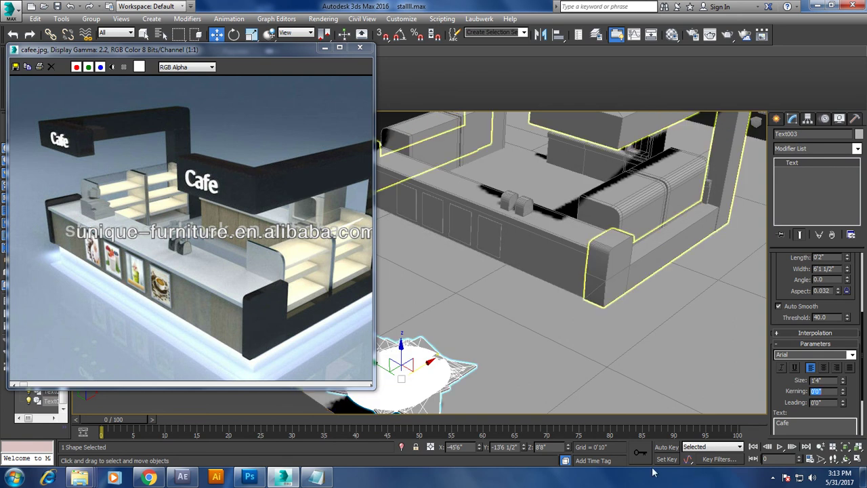
mouse_move(780, 401)
mouse_down()
mouse_move(786, 264)
mouse_move(787, 387)
mouse_up()
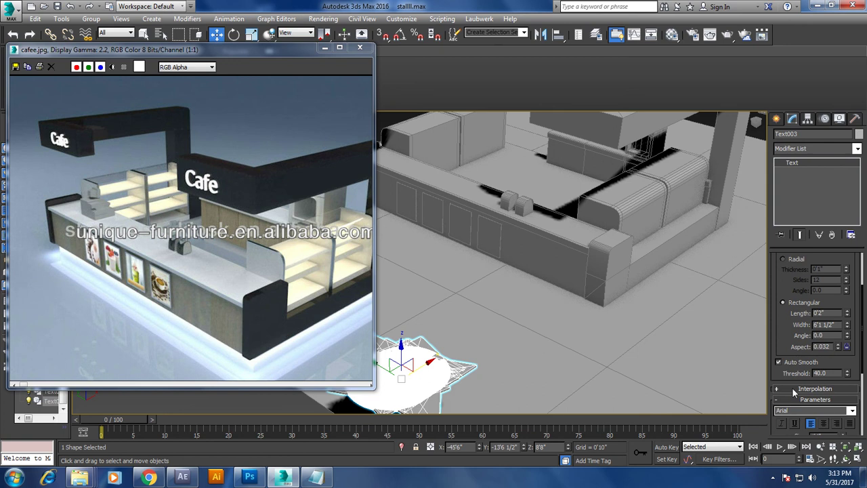
click(793, 389)
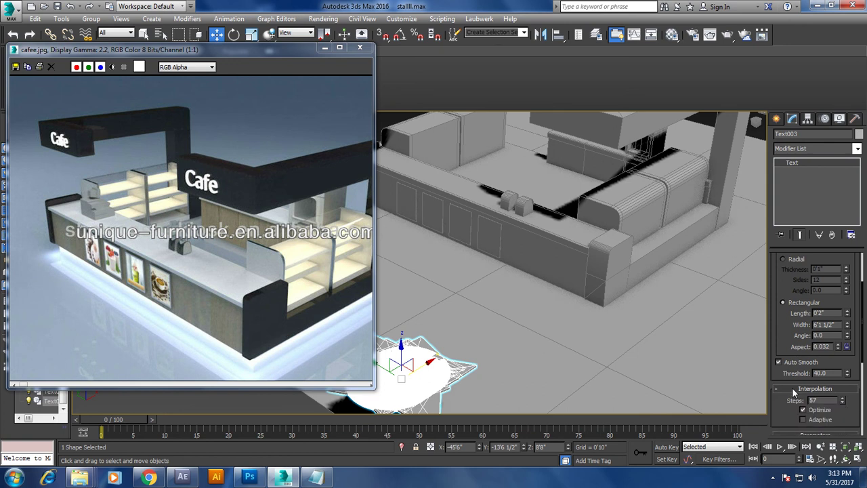
click(847, 328)
drag(841, 346, 838, 286)
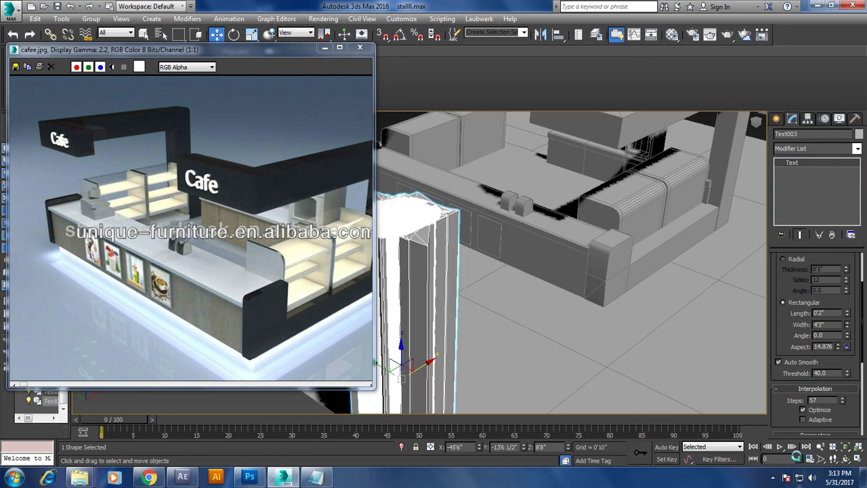
Delete the tall column, star and flat text shapes, view the counter, then bring up Notepad.
scroll(529, 292, down, 5)
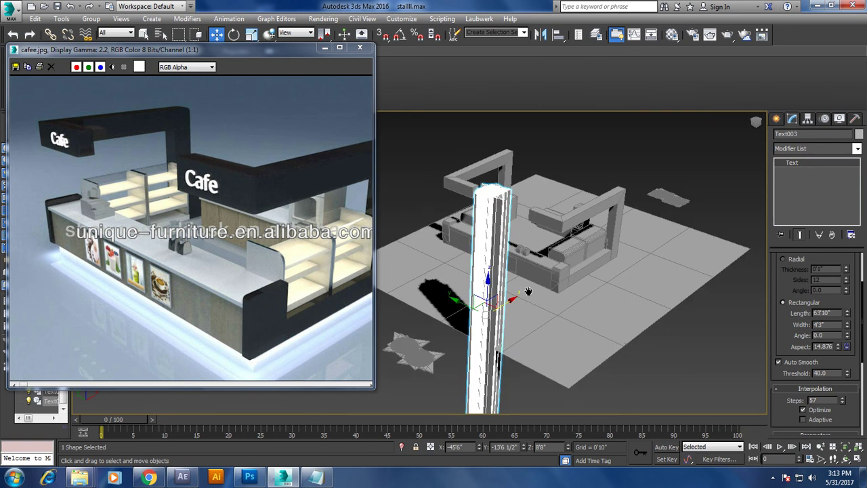
key(Delete)
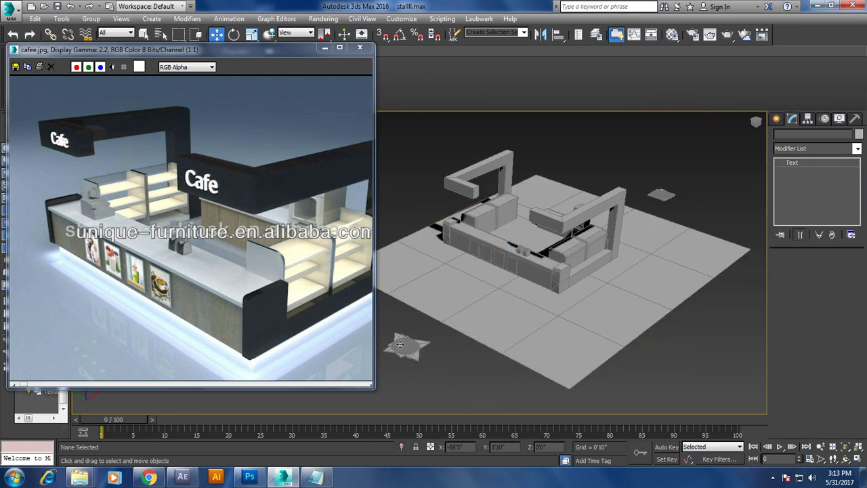
key(Delete)
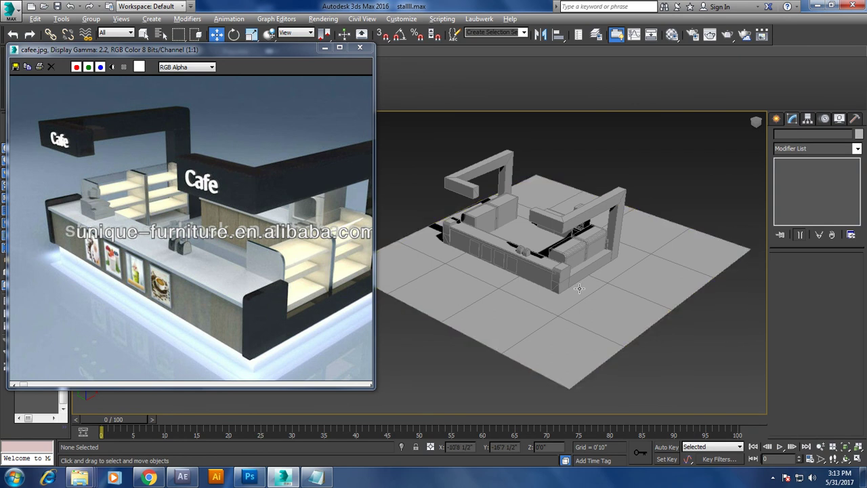
alt+middle_drag(579, 288, 600, 331)
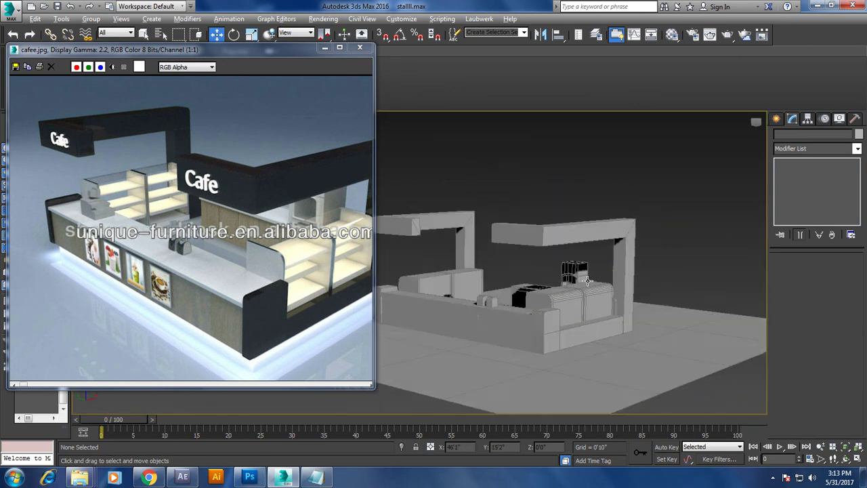
scroll(622, 305, up, 5)
scroll(618, 296, up, 1)
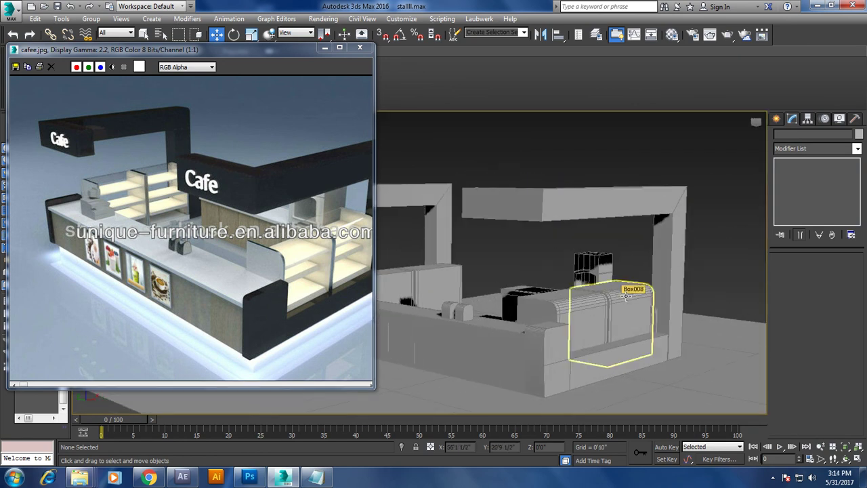
scroll(619, 296, up, 3)
middle_drag(631, 300, 653, 306)
scroll(653, 306, down, 3)
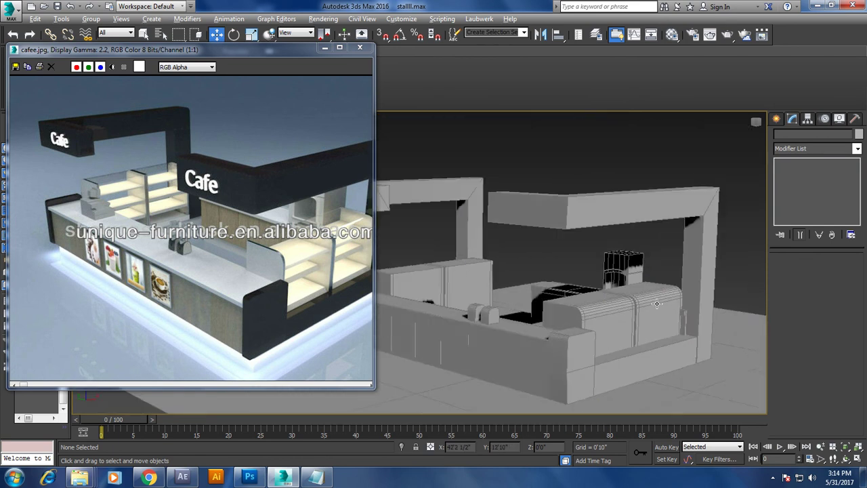
scroll(663, 294, up, 1)
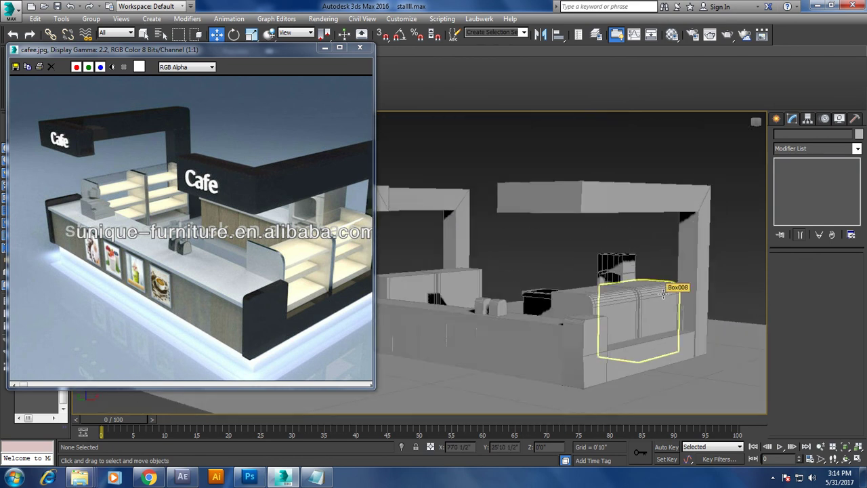
click(315, 477)
Type 'Thanks for watching..' and 'continue to part 3' at the end of the note.
click(226, 92)
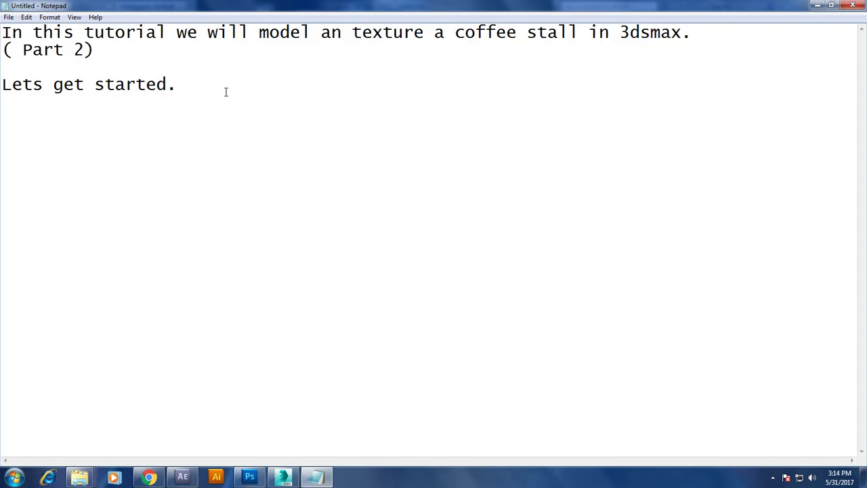
text(Thanks for watching..  )
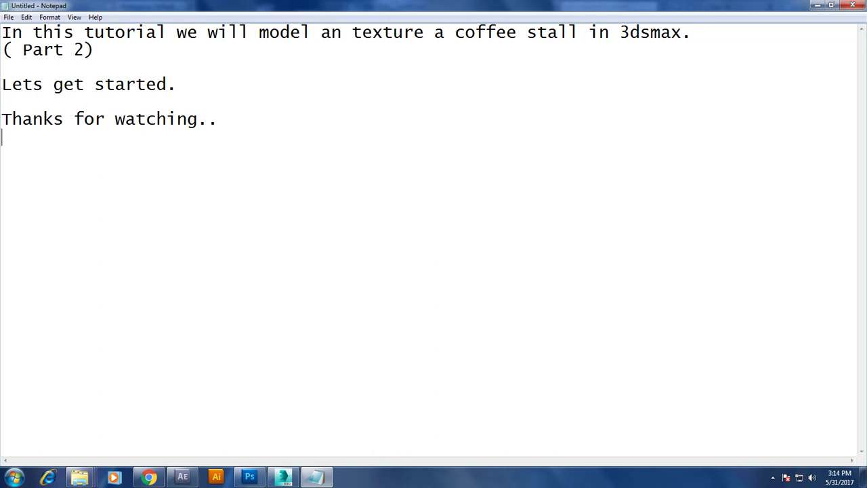
text(continue to part 3)
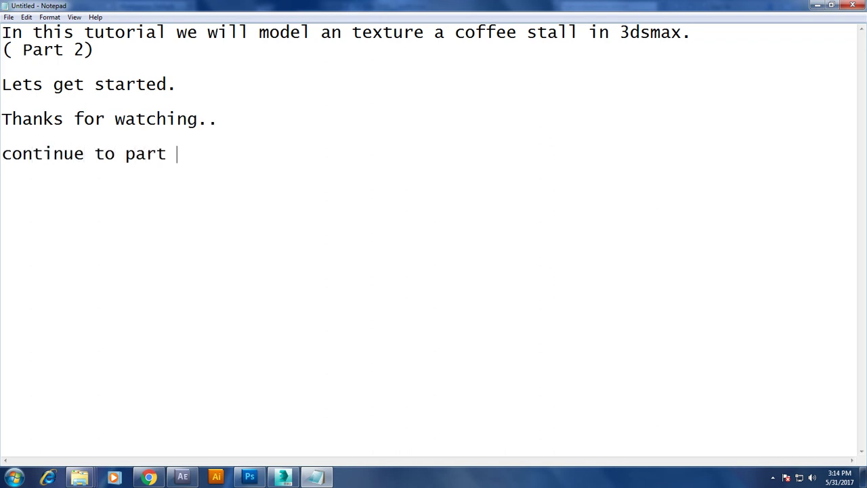